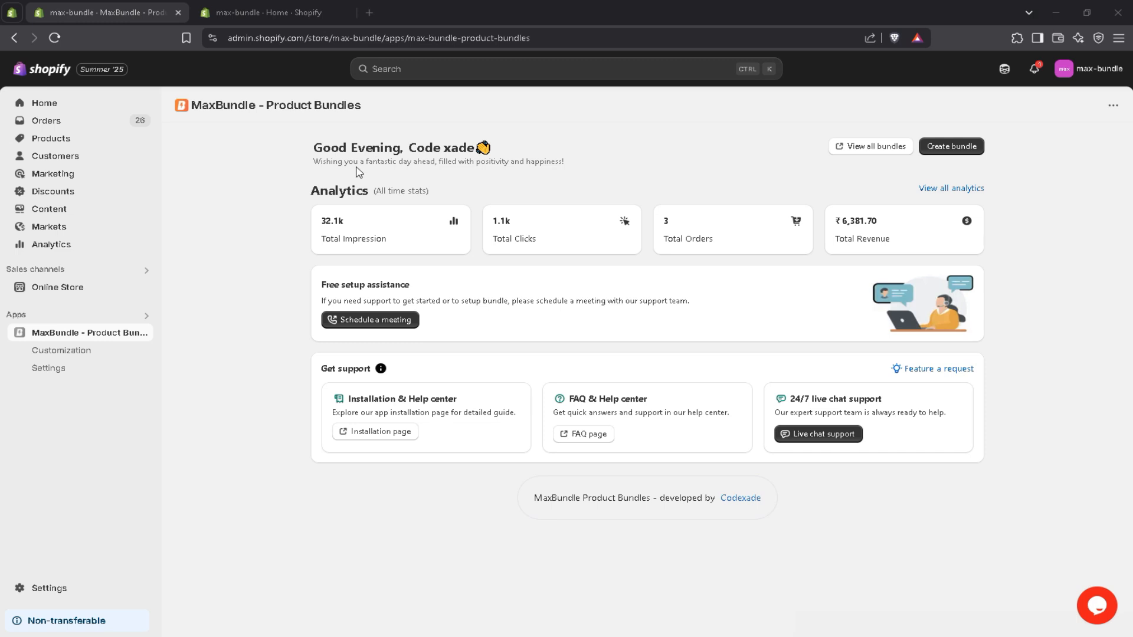
Start creating a new Frequently Bought Together bundle.
click(951, 147)
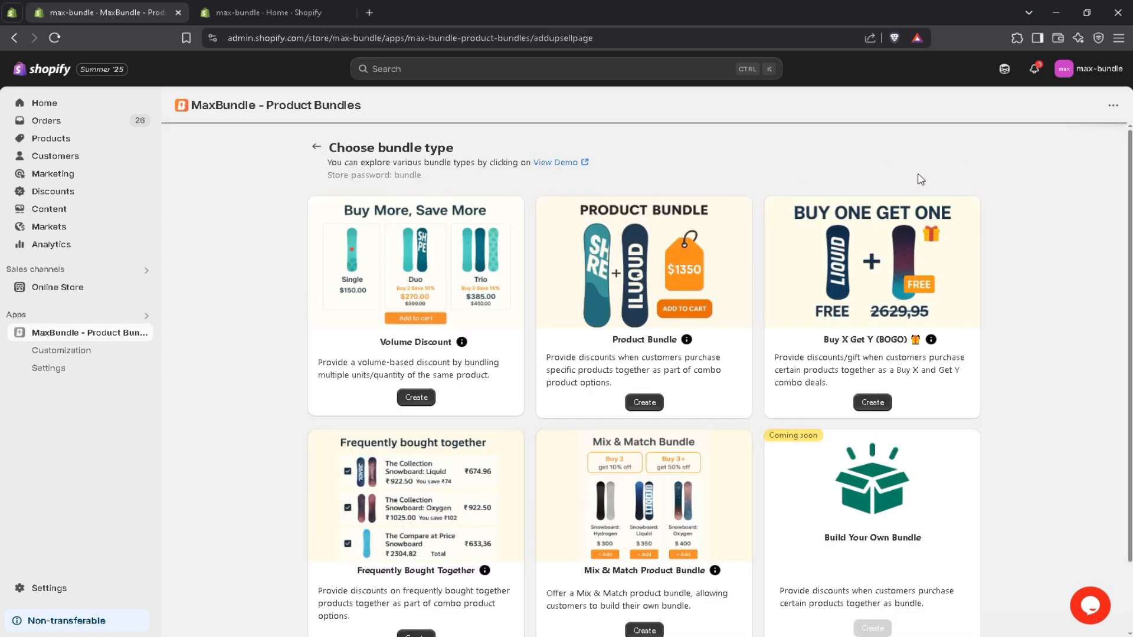
scroll(893, 187, down, 2)
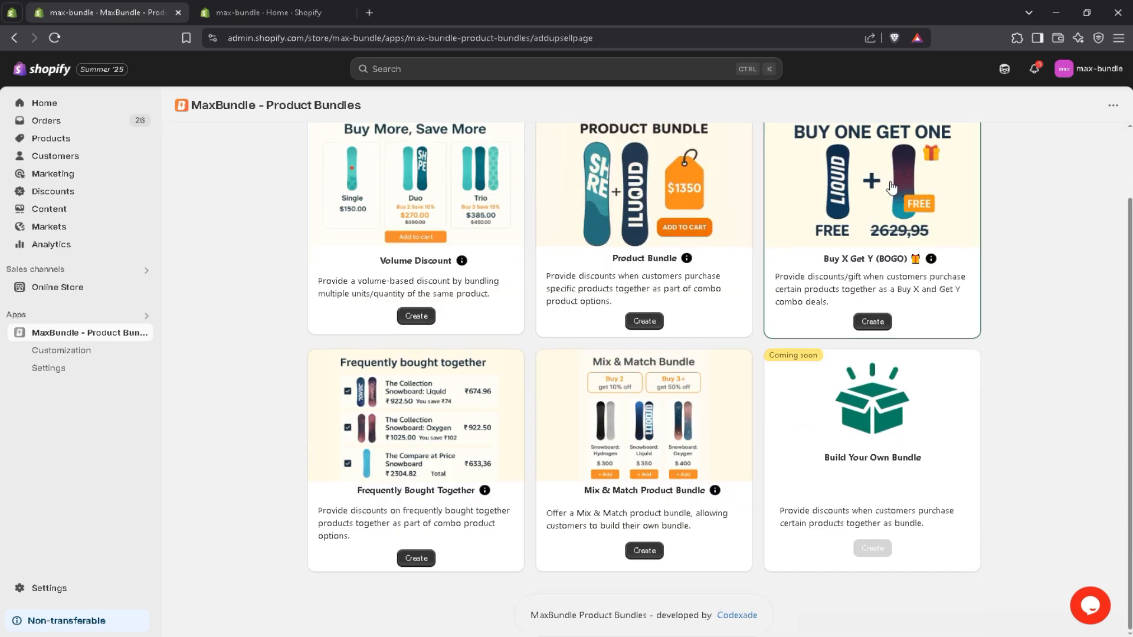
click(417, 558)
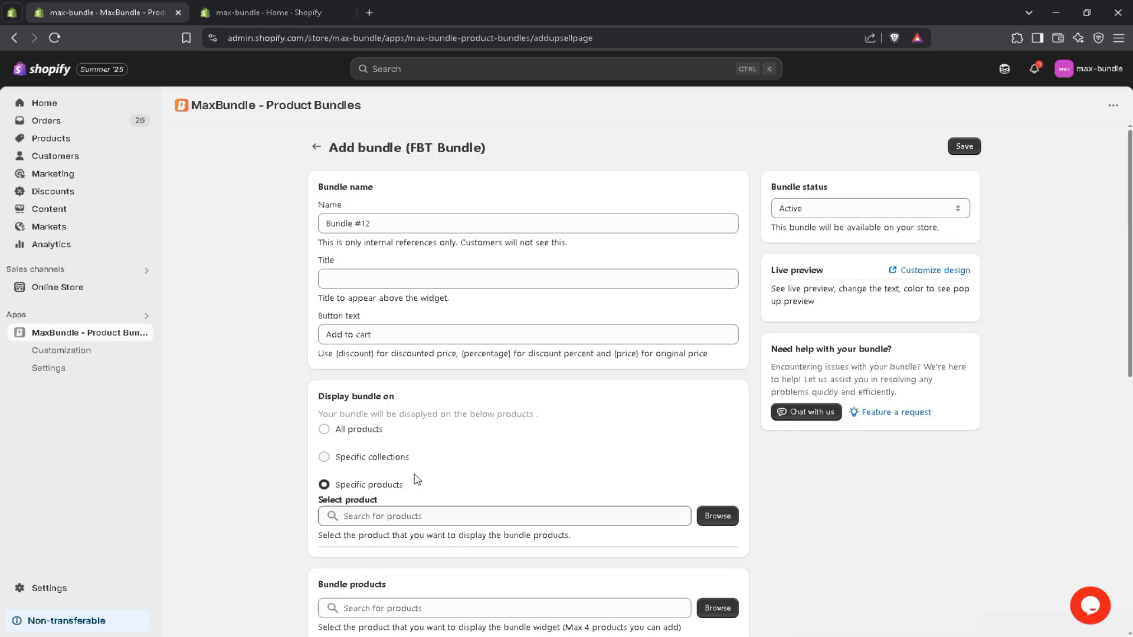
Set the bundle title to "FBT Bundle!", keeping the name Bundle #12 and the button text "Add to cart".
click(391, 225)
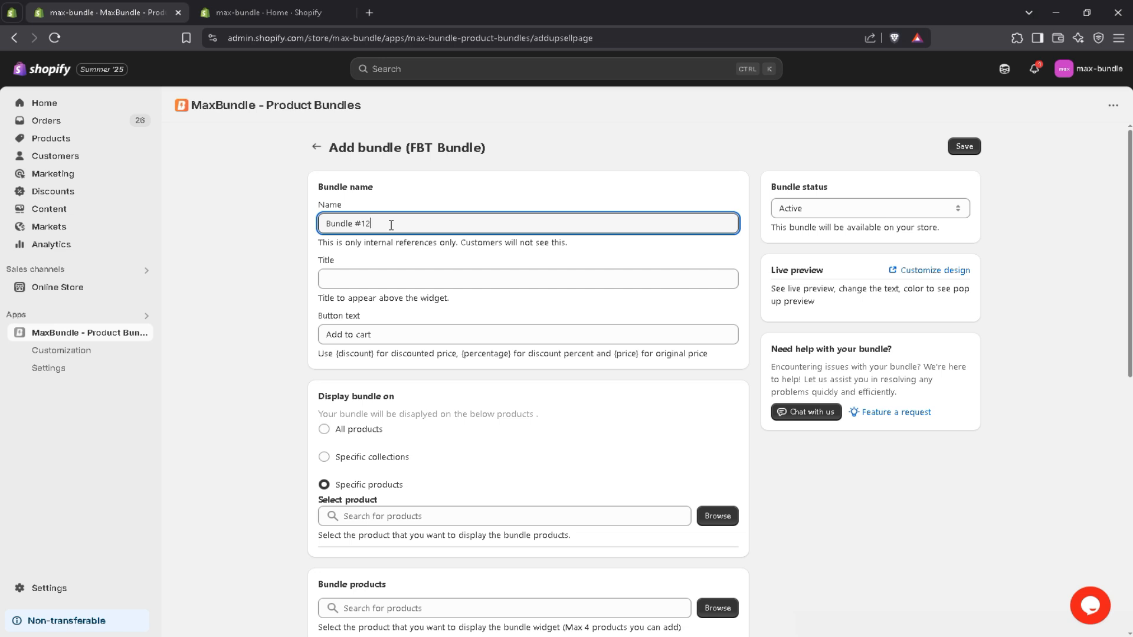
click(410, 273)
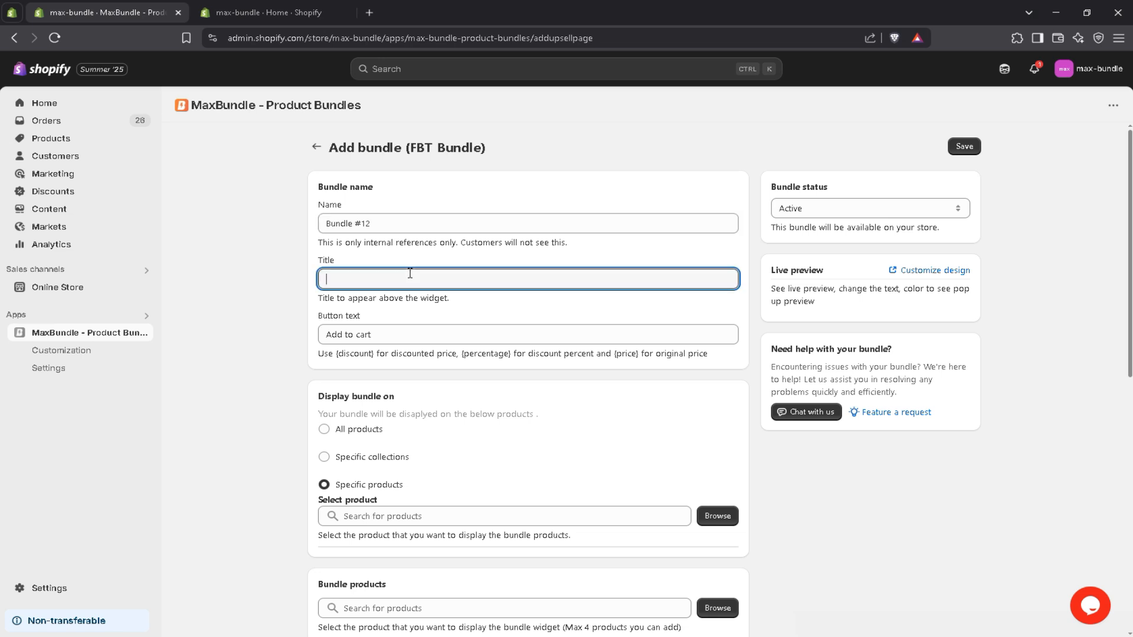
text(FBT Bunl)
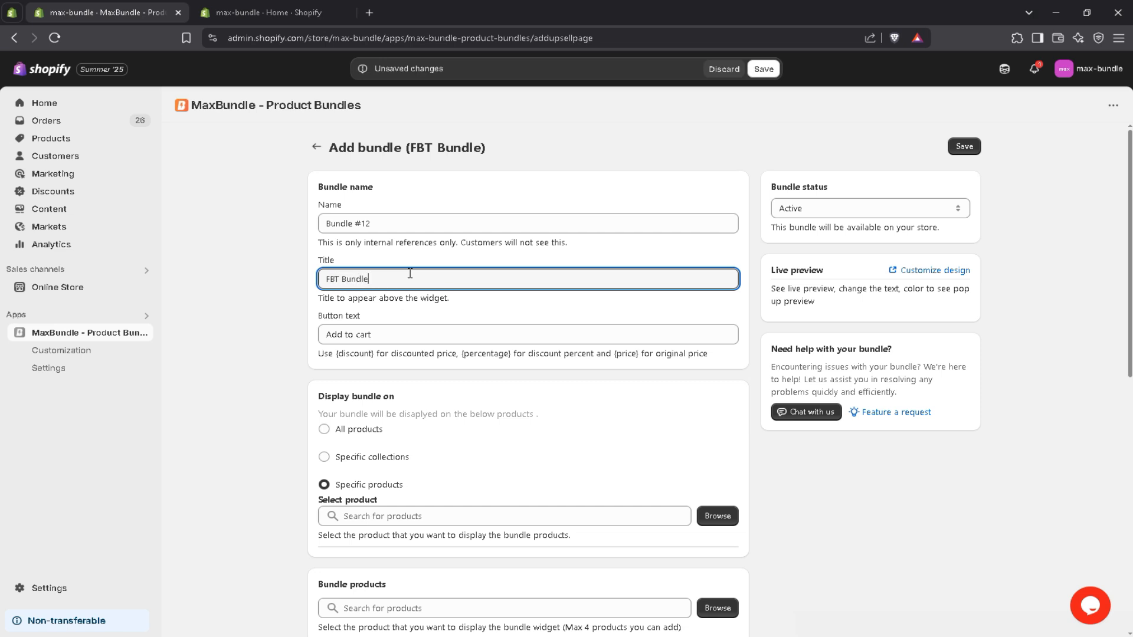
click(435, 332)
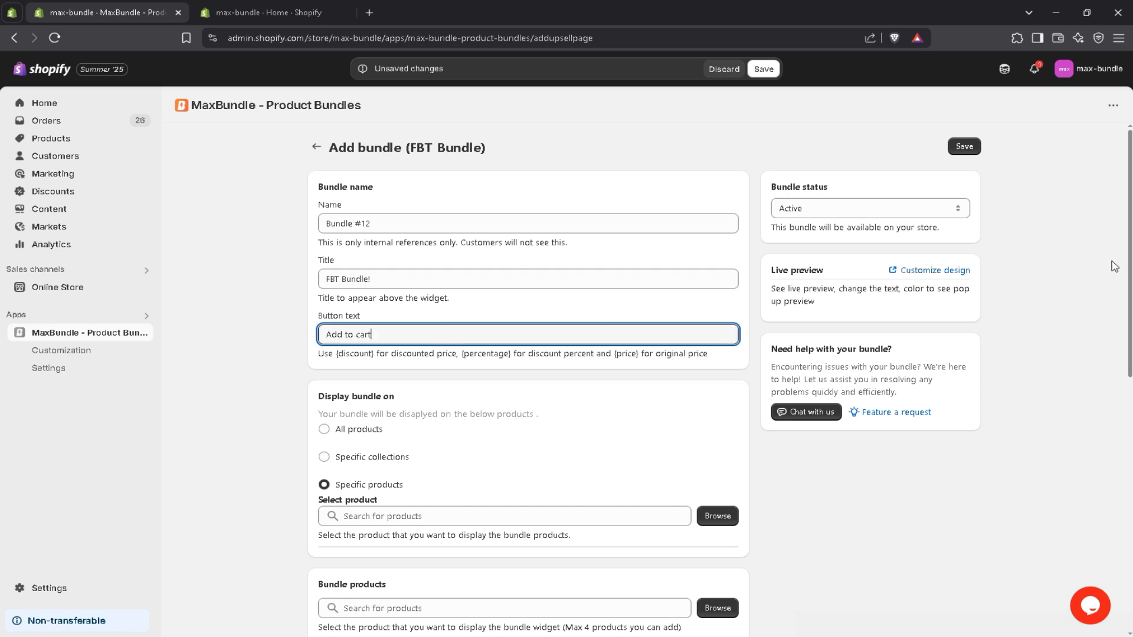
Try displaying the bundle on all products and on specific collections, ending back on specific products.
scroll(678, 325, down, 2)
click(672, 314)
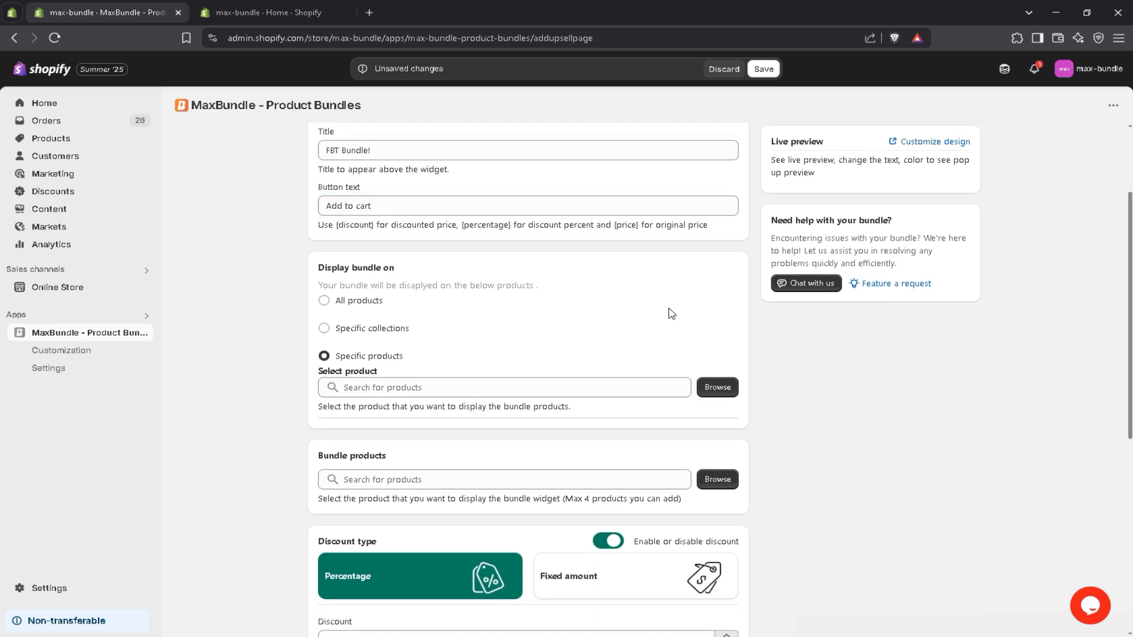
click(348, 303)
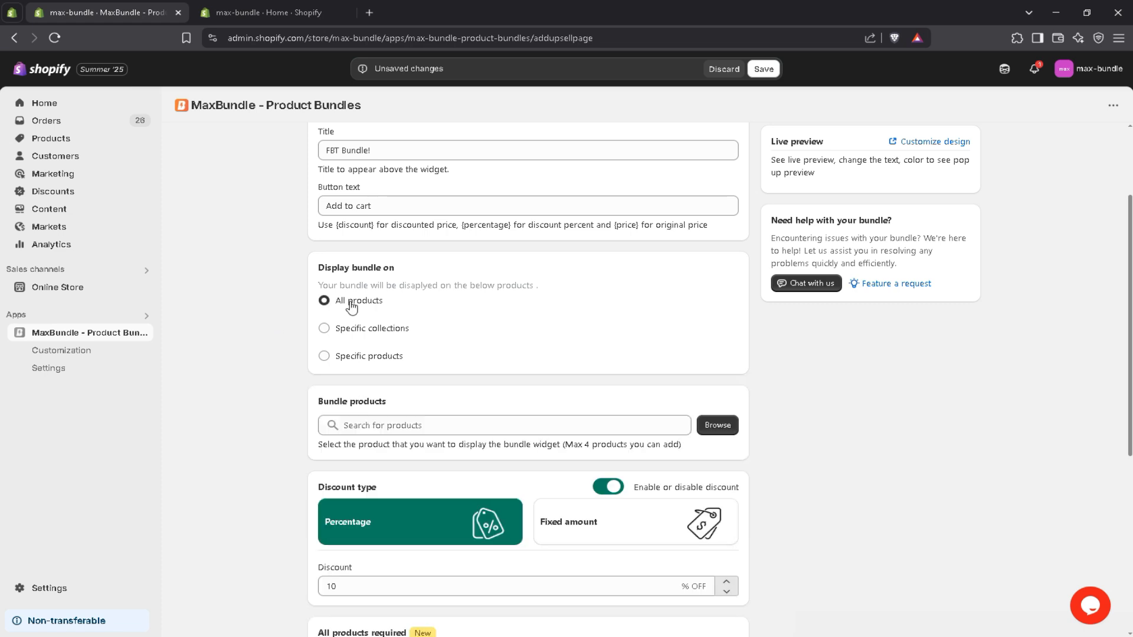
click(369, 334)
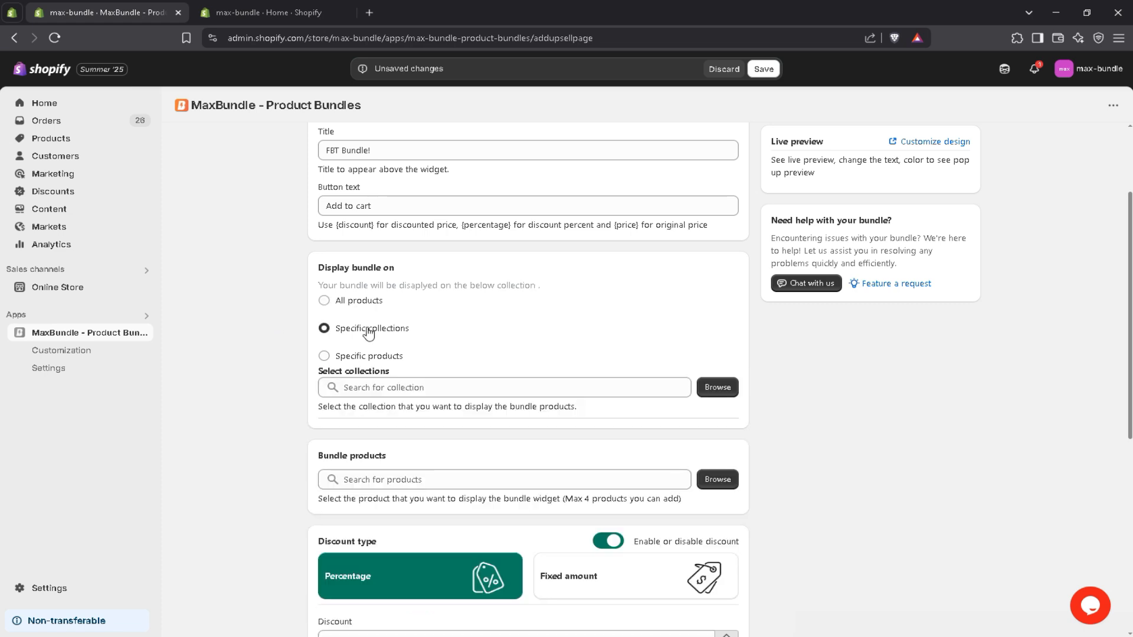
click(382, 357)
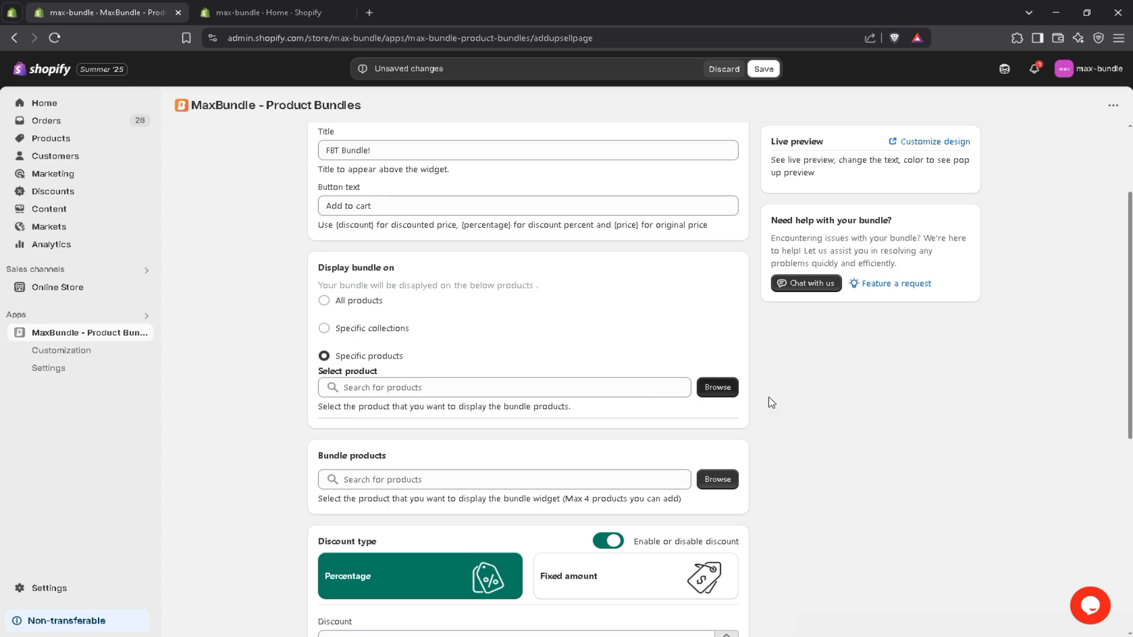
Choose The Compare at Price Snowboard as the product on which the bundle is displayed.
click(716, 392)
scroll(664, 371, down, 2)
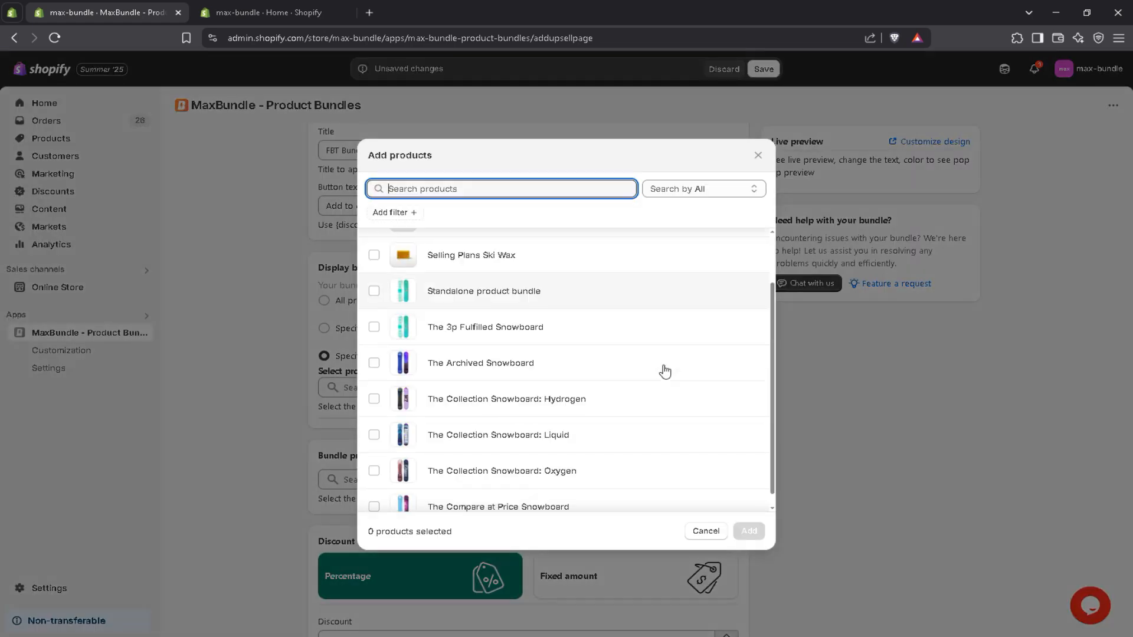
click(374, 494)
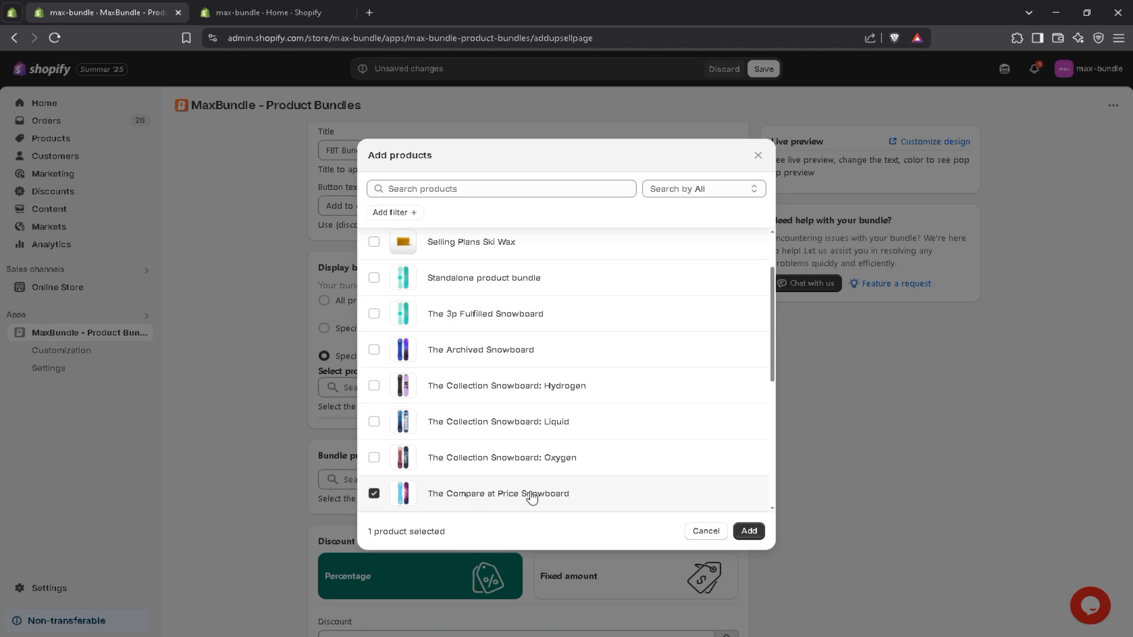
click(748, 531)
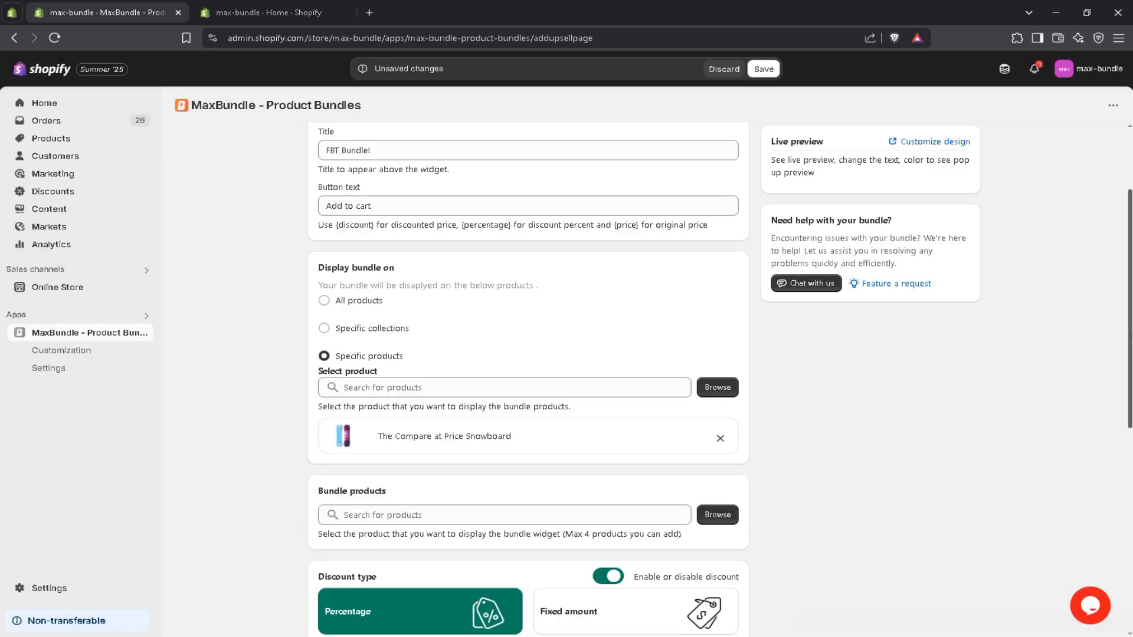
Add The Collection Snowboard: Hydrogen and The Collection Snowboard: Liquid as the bundle products.
scroll(720, 498, down, 3)
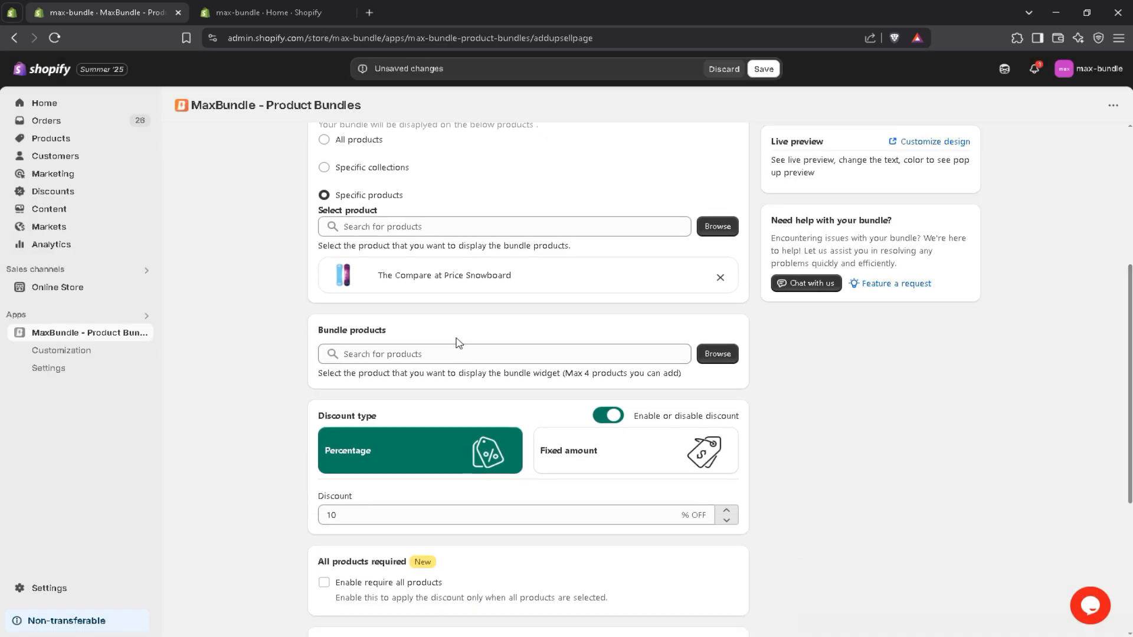
click(717, 354)
scroll(603, 353, down, 10)
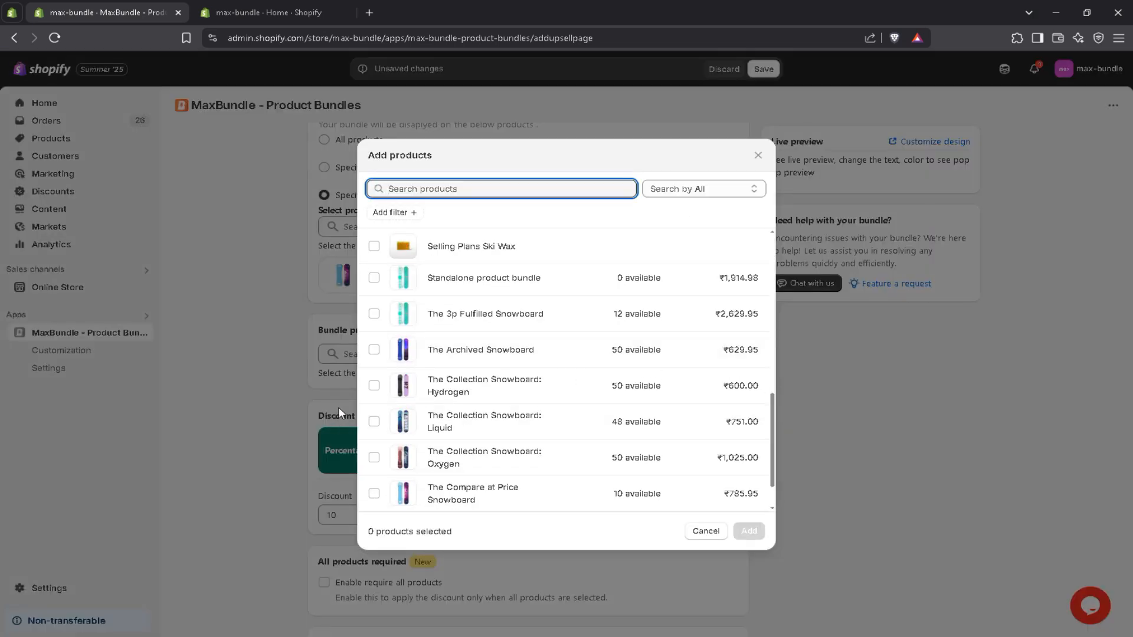
click(373, 385)
click(374, 421)
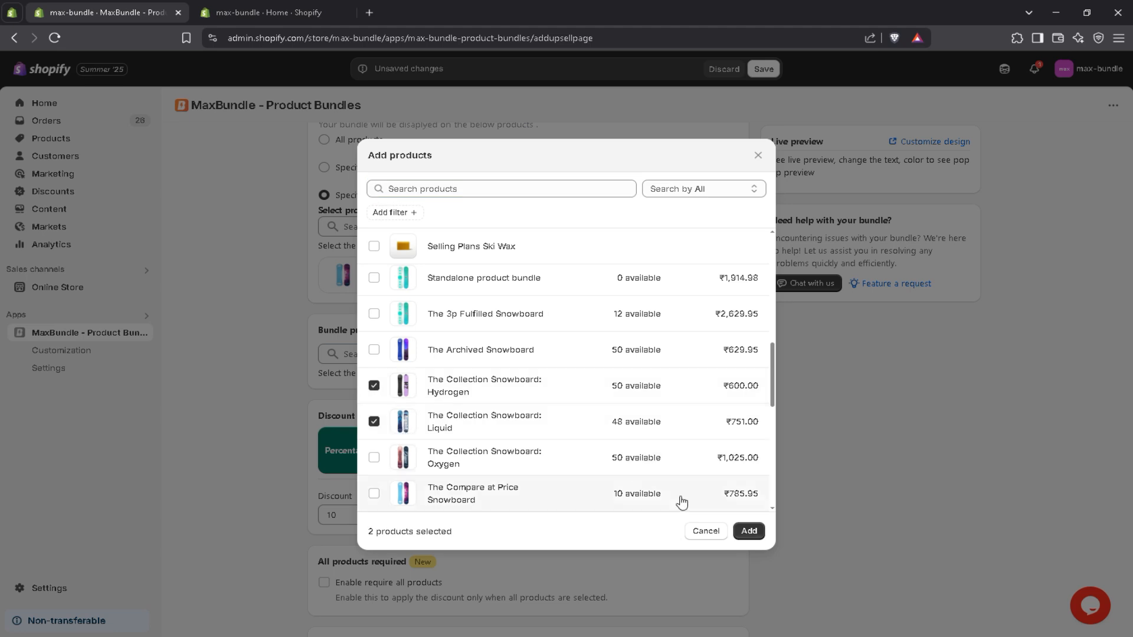
click(748, 531)
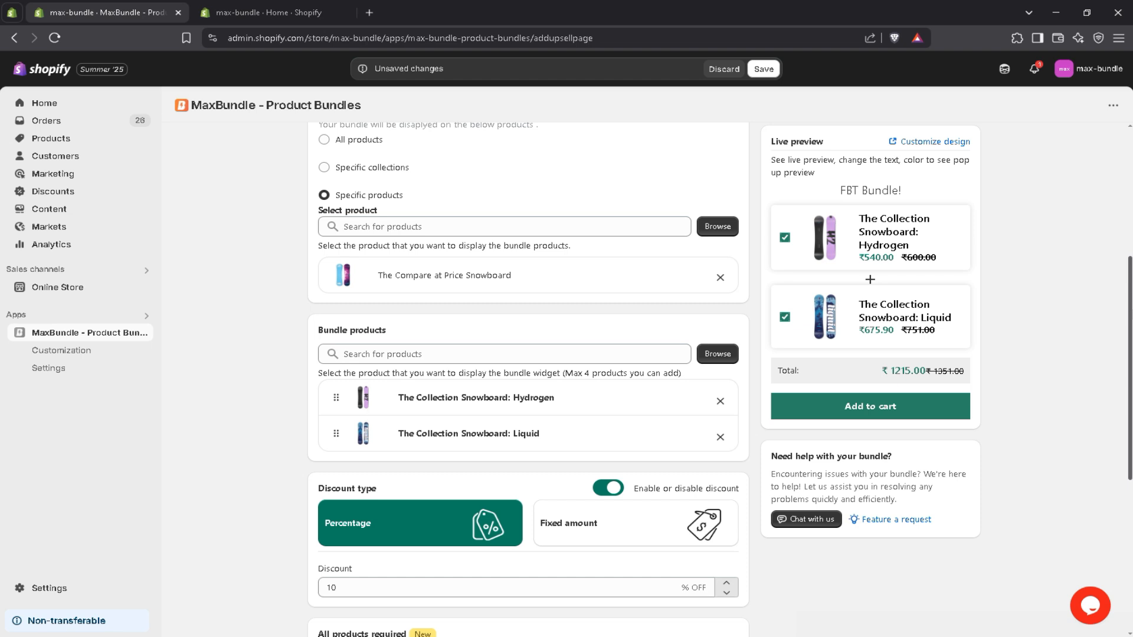
Enable a fixed amount discount of 500 for the bundle.
scroll(443, 305, down, 3)
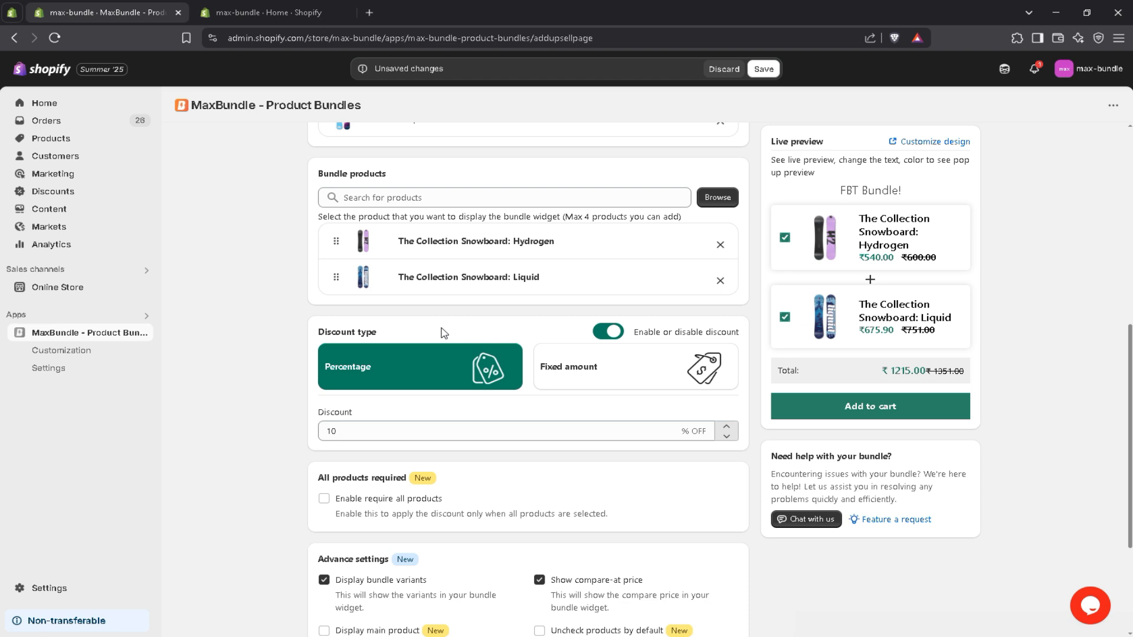
click(580, 383)
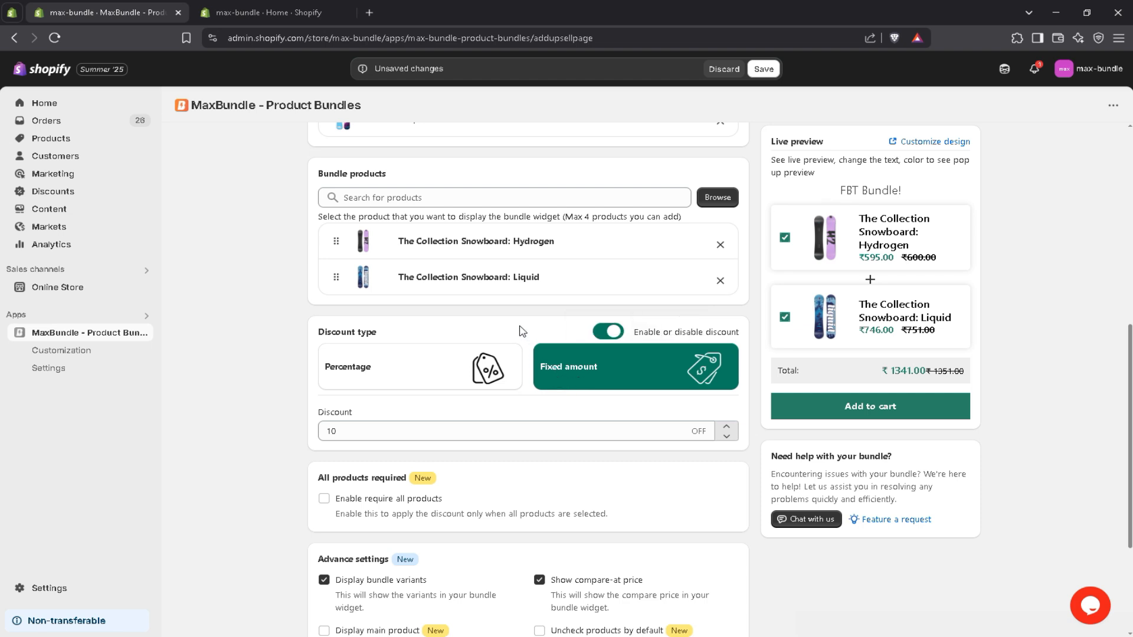
click(608, 334)
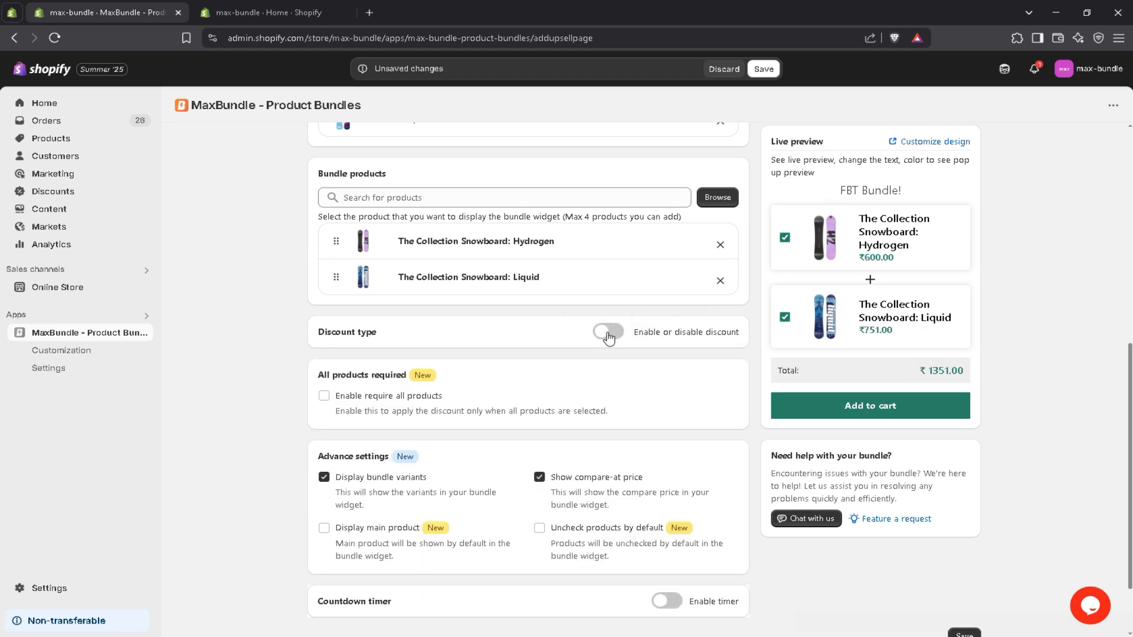
click(608, 334)
drag(377, 435, 294, 438)
text(500)
click(295, 437)
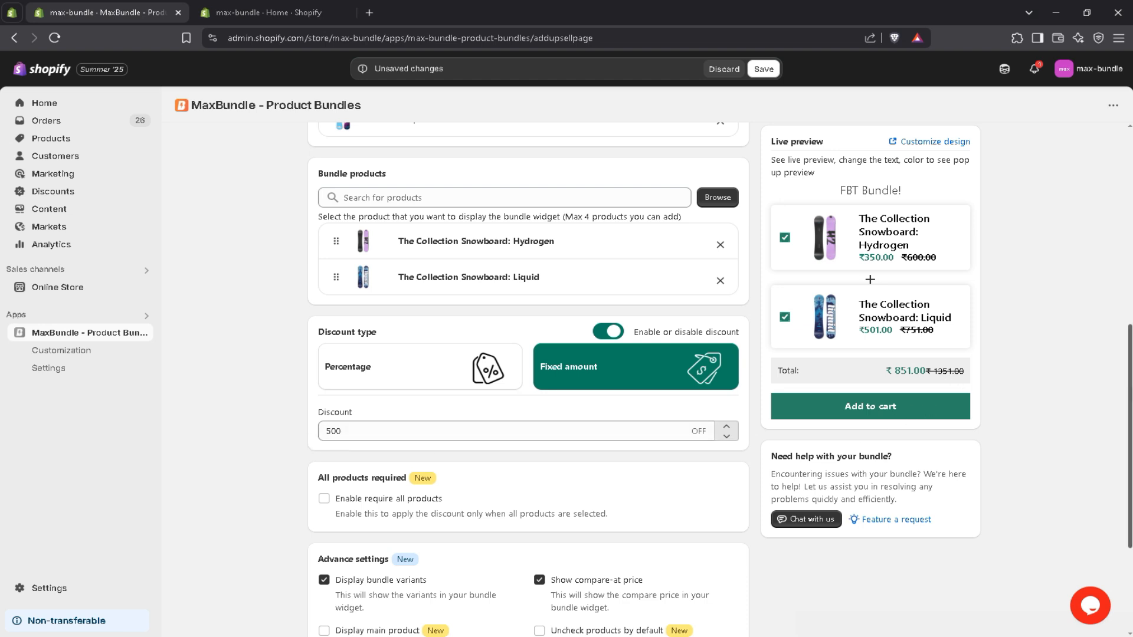
Try the option that requires all products to be selected for the discount, leaving it disabled.
scroll(591, 383, down, 2)
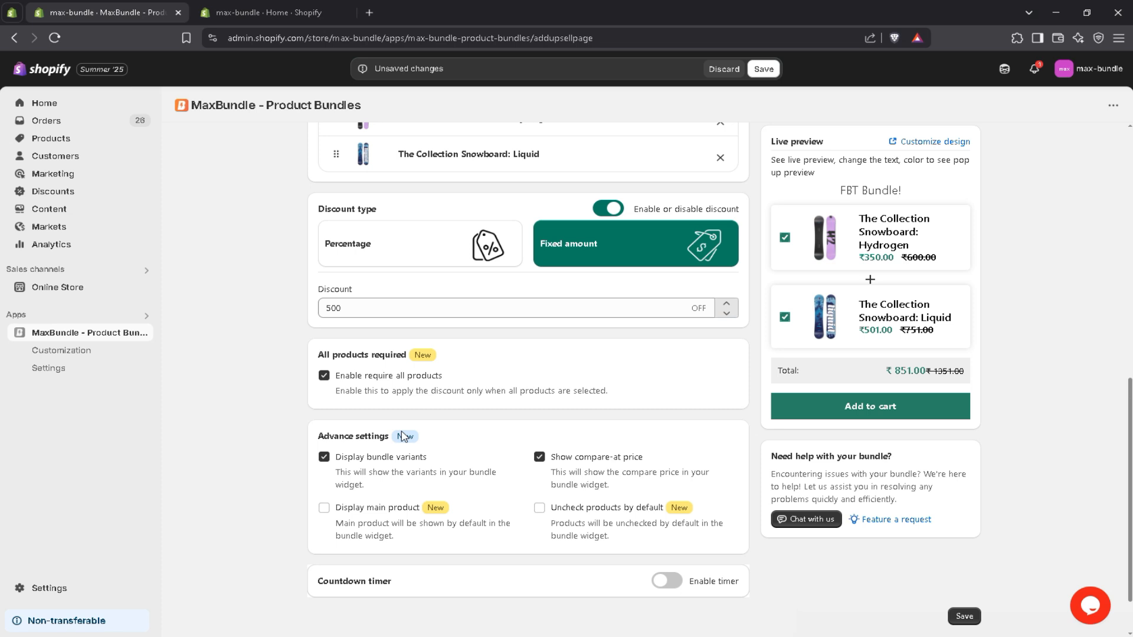
click(325, 376)
scroll(428, 409, down, 1)
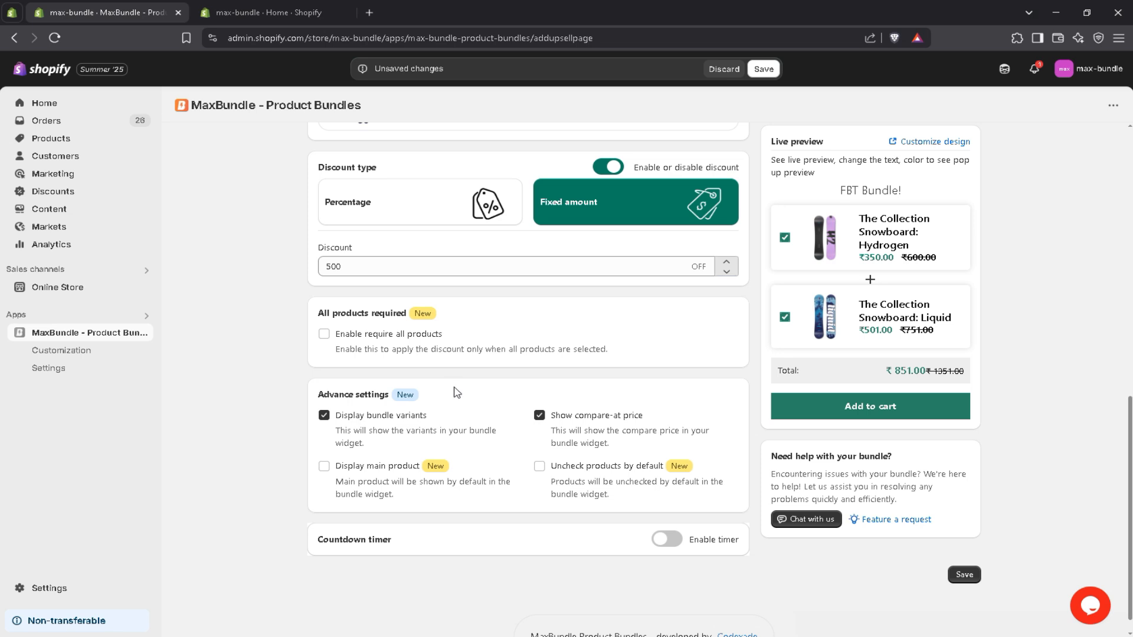
Try the advanced display options and the countdown timer, returning each one to its original setting.
click(351, 420)
click(580, 420)
click(577, 421)
click(325, 467)
click(540, 467)
click(540, 468)
scroll(536, 489, down, 1)
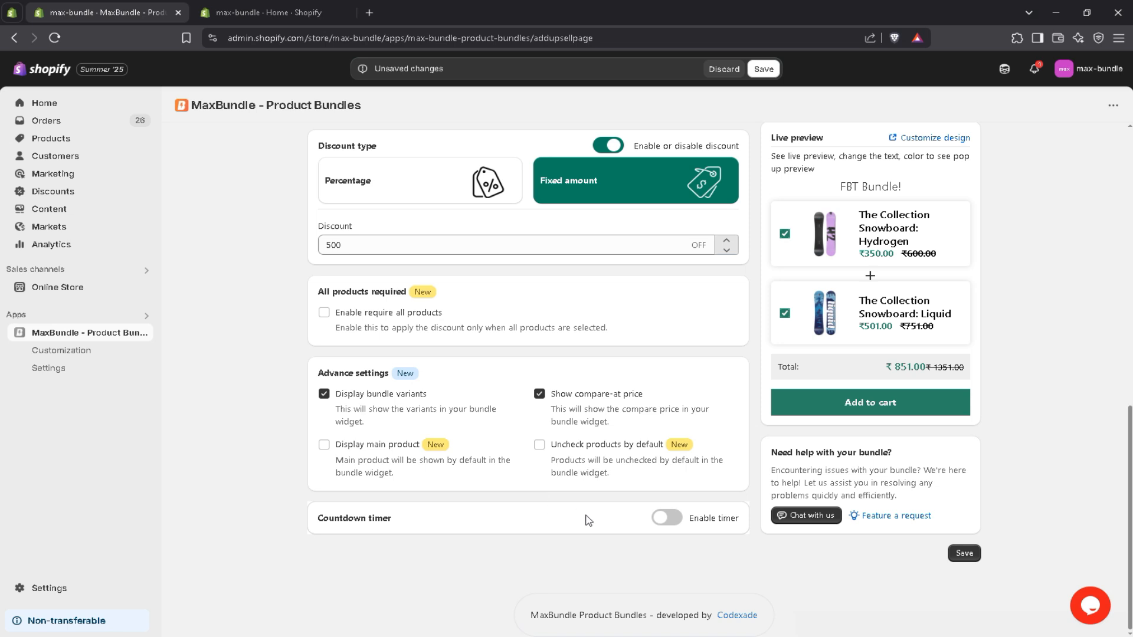
click(672, 519)
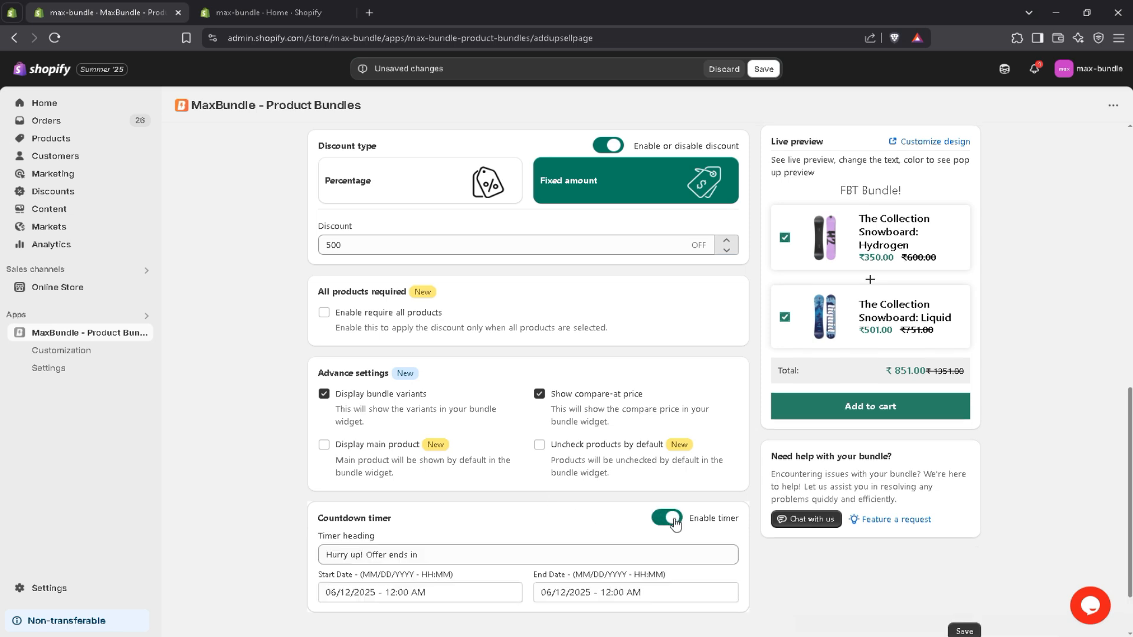
click(666, 519)
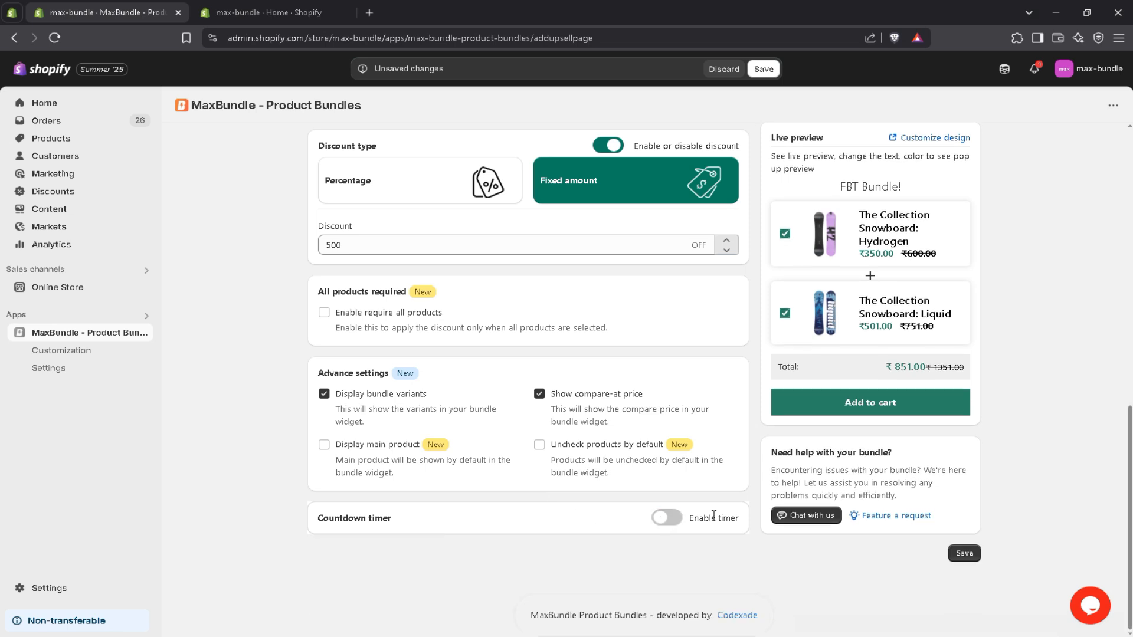
Save the bundle and view Bundle #12 on the storefront.
click(966, 554)
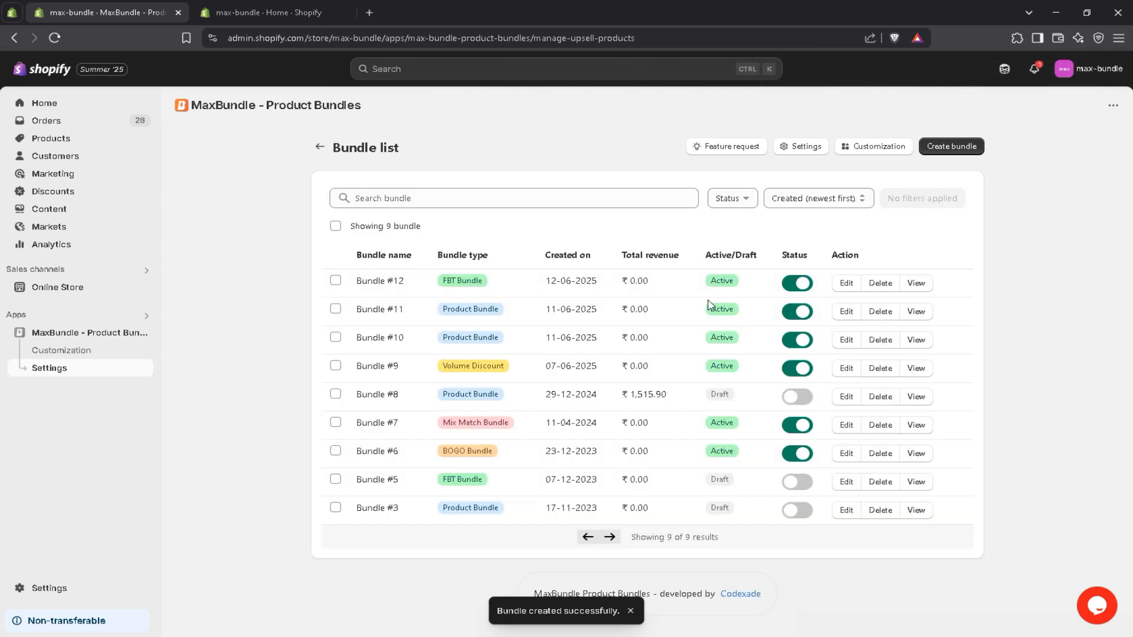
click(916, 283)
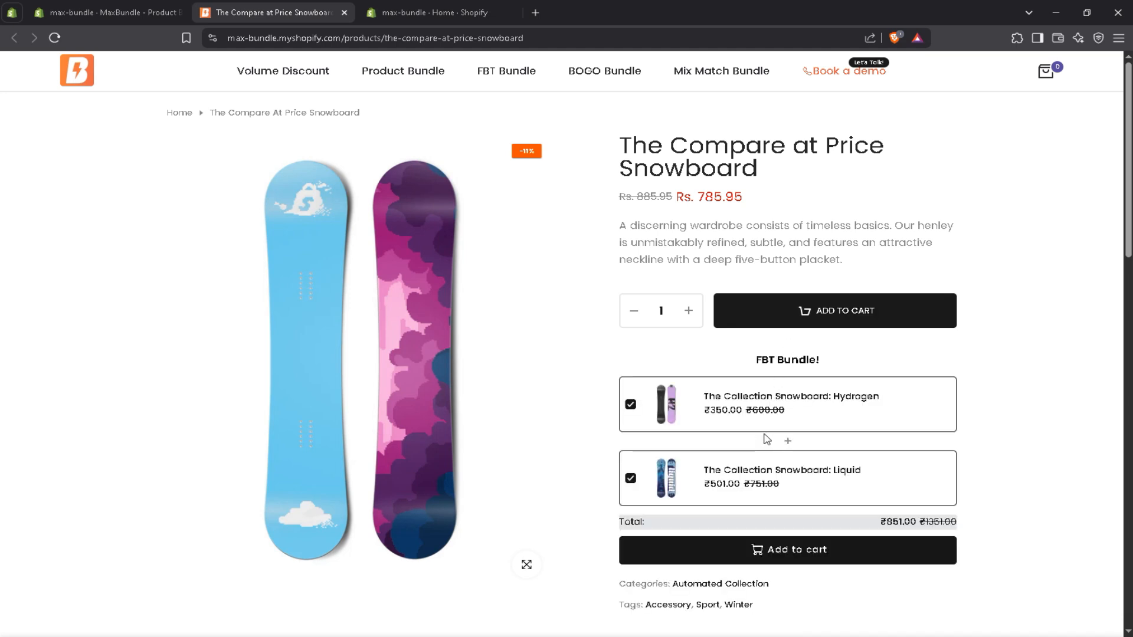
Edit Bundle #12 in the admin to display the main product in the widget, and save the change.
click(115, 15)
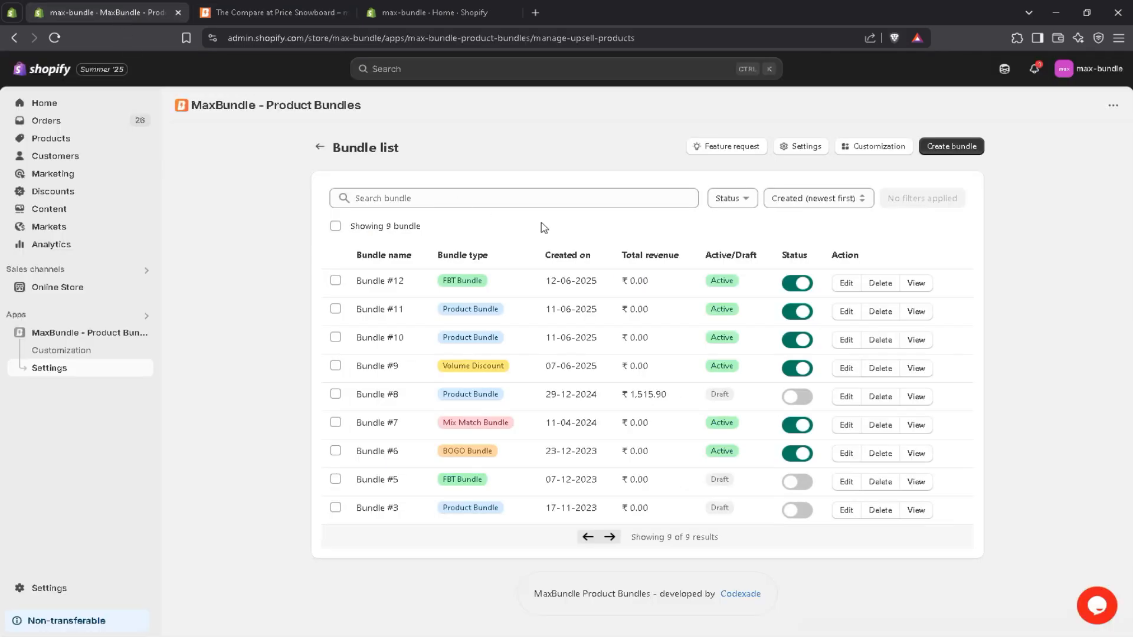
click(847, 284)
scroll(1125, 419, down, 10)
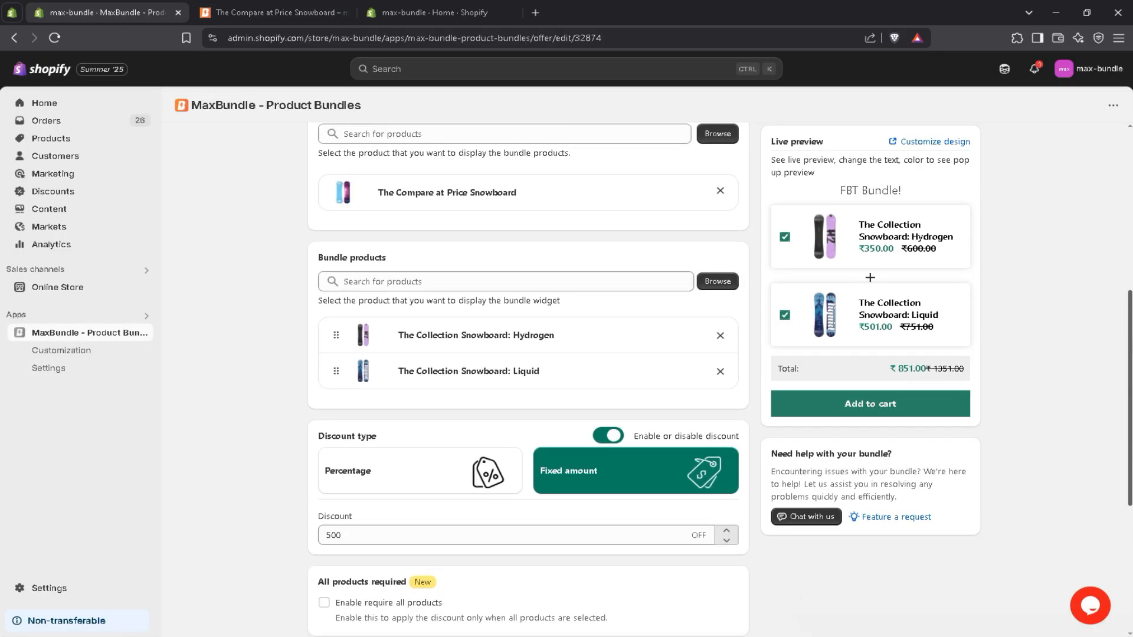
drag(1124, 414, 1111, 426)
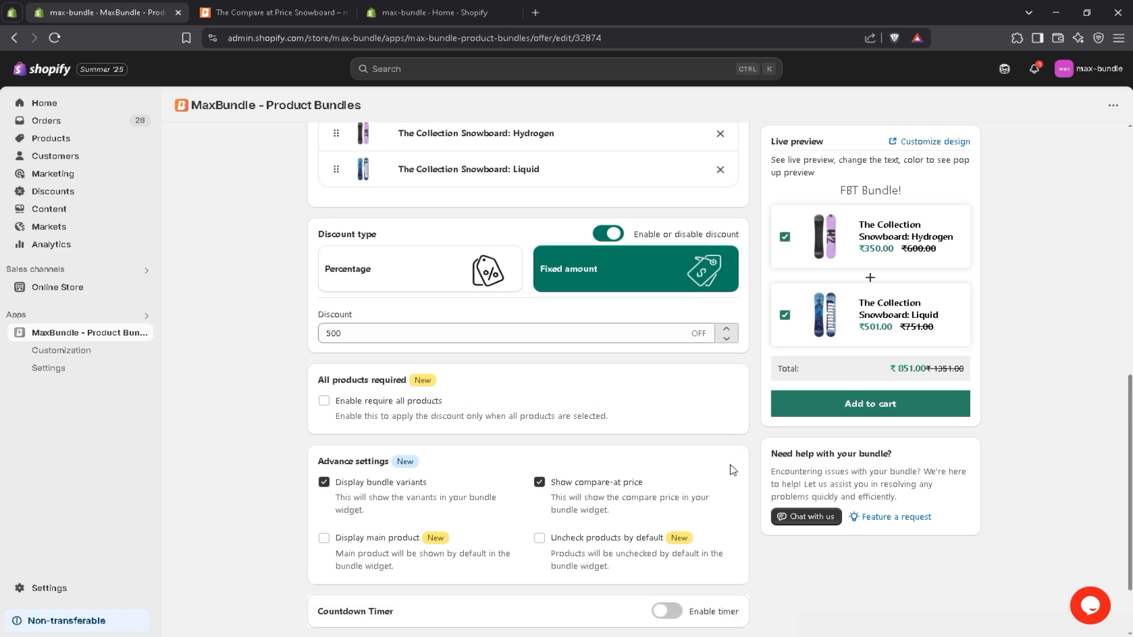
click(324, 538)
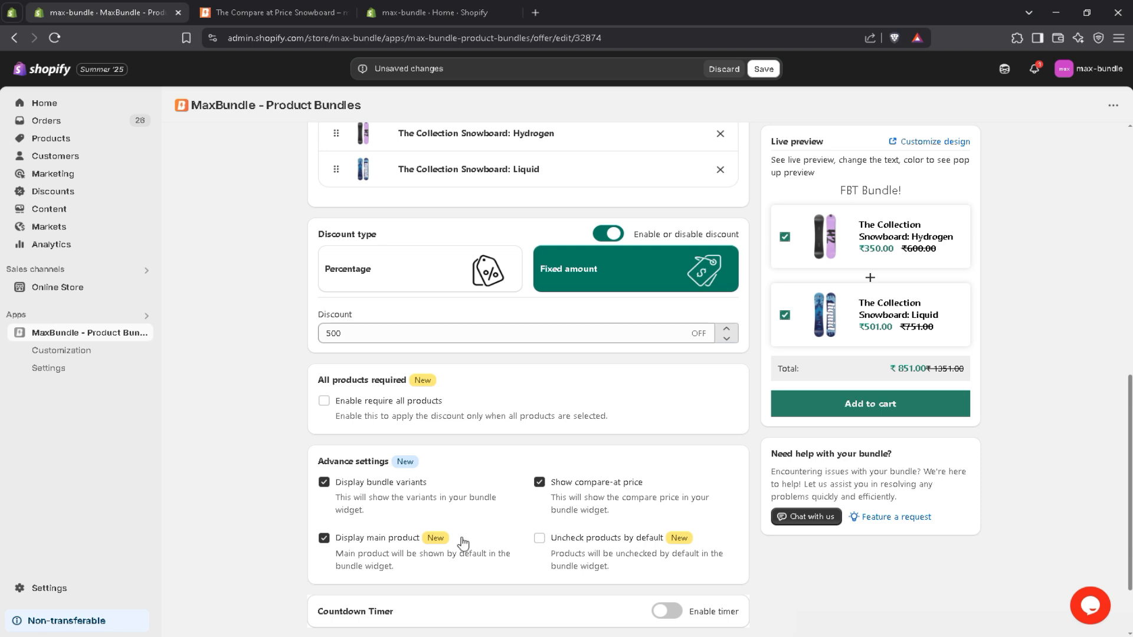
scroll(921, 585, down, 1)
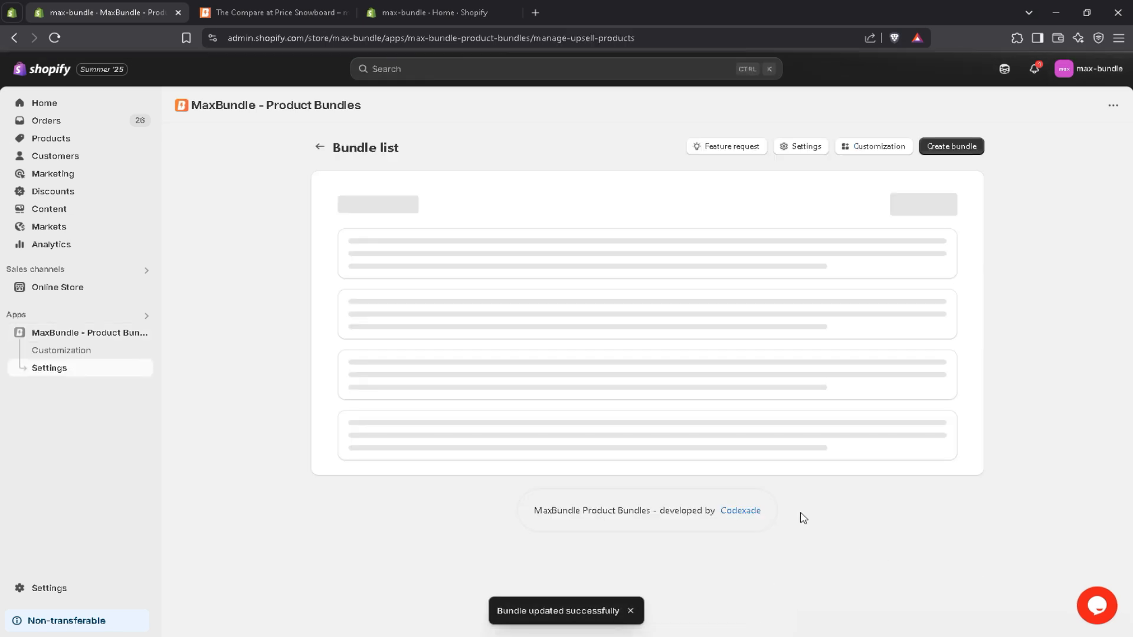
Check the updated bundle widget on the storefront page of The Compare at Price Snowboard.
click(309, 17)
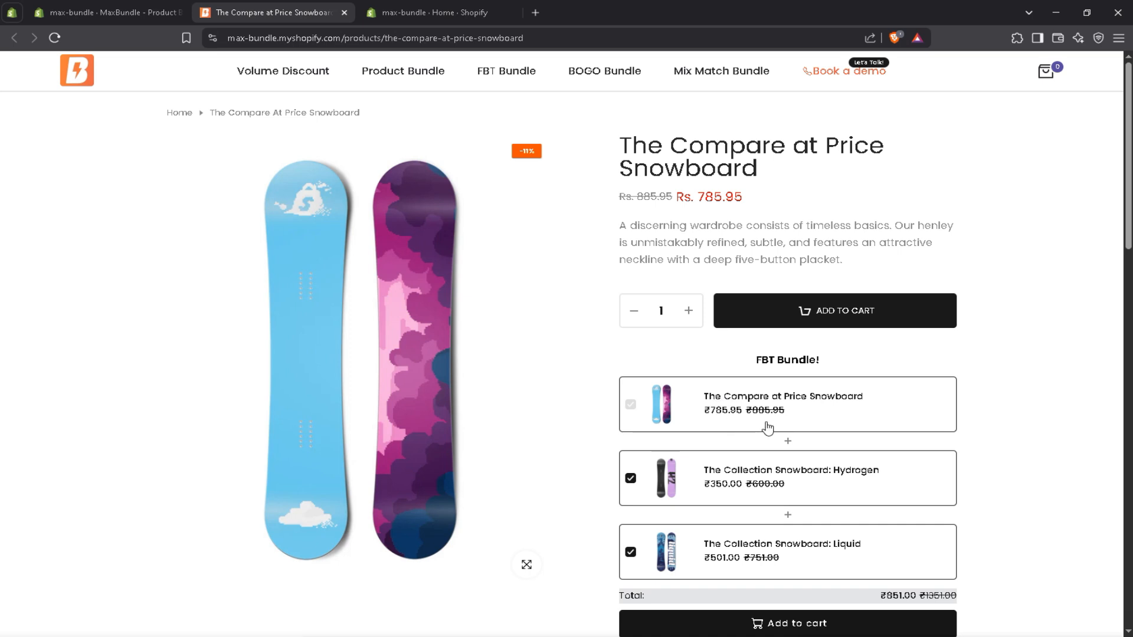
Open the MaxBundle customization settings in the admin and choose Frequently Bought Together as the bundle type to personalize.
click(158, 10)
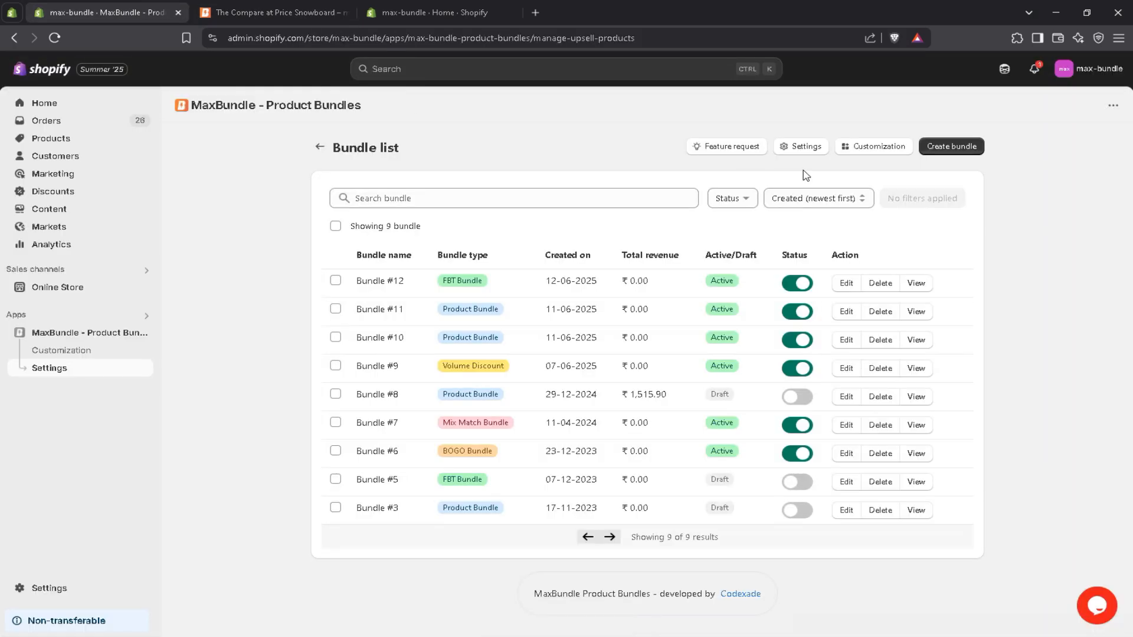
click(873, 146)
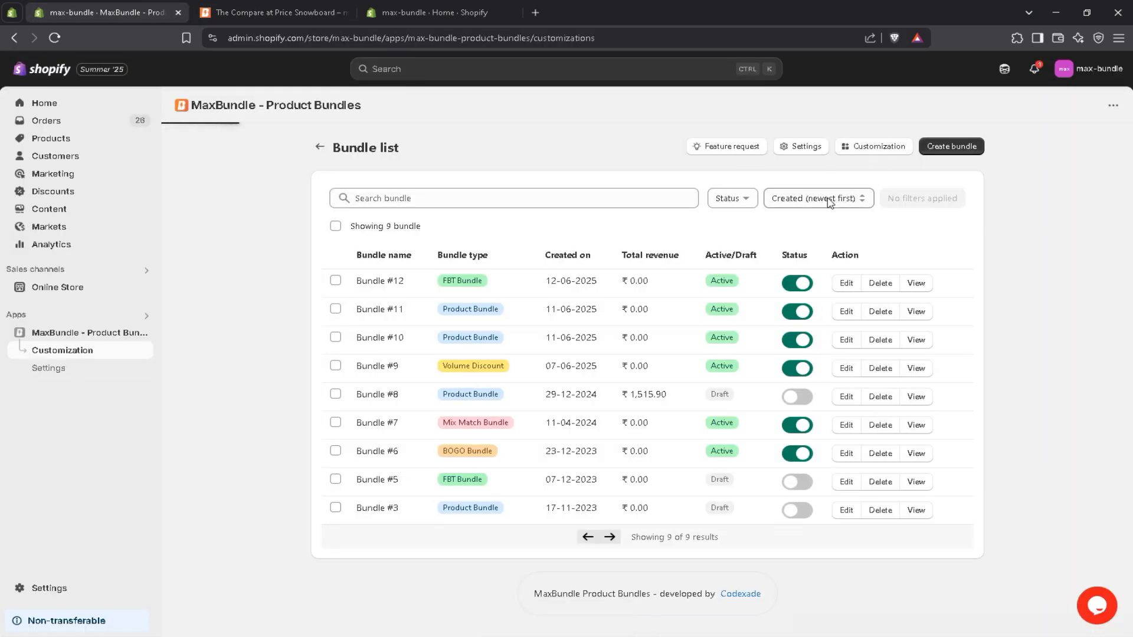
click(391, 230)
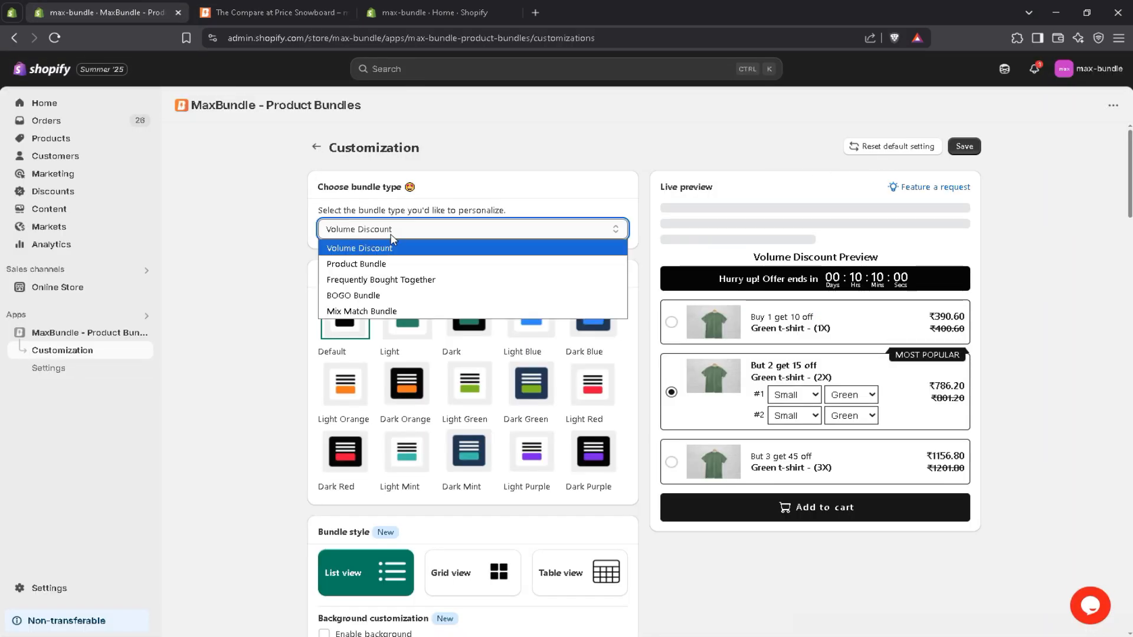
click(396, 281)
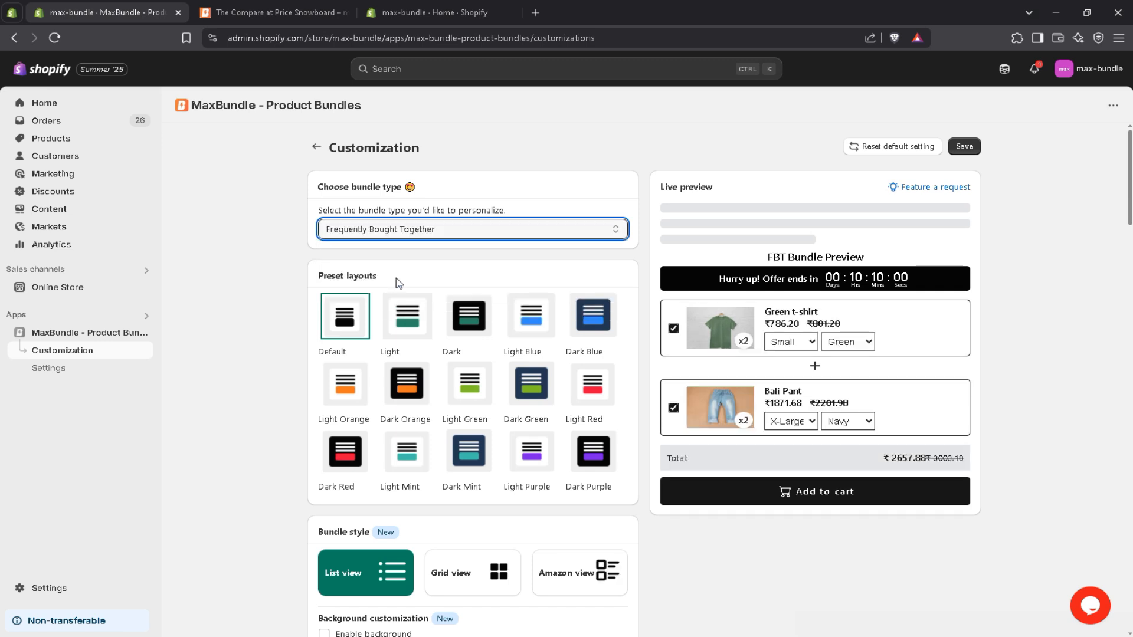
Try several preset layouts for the Frequently Bought Together widget, finishing with the Light Red preset.
click(416, 276)
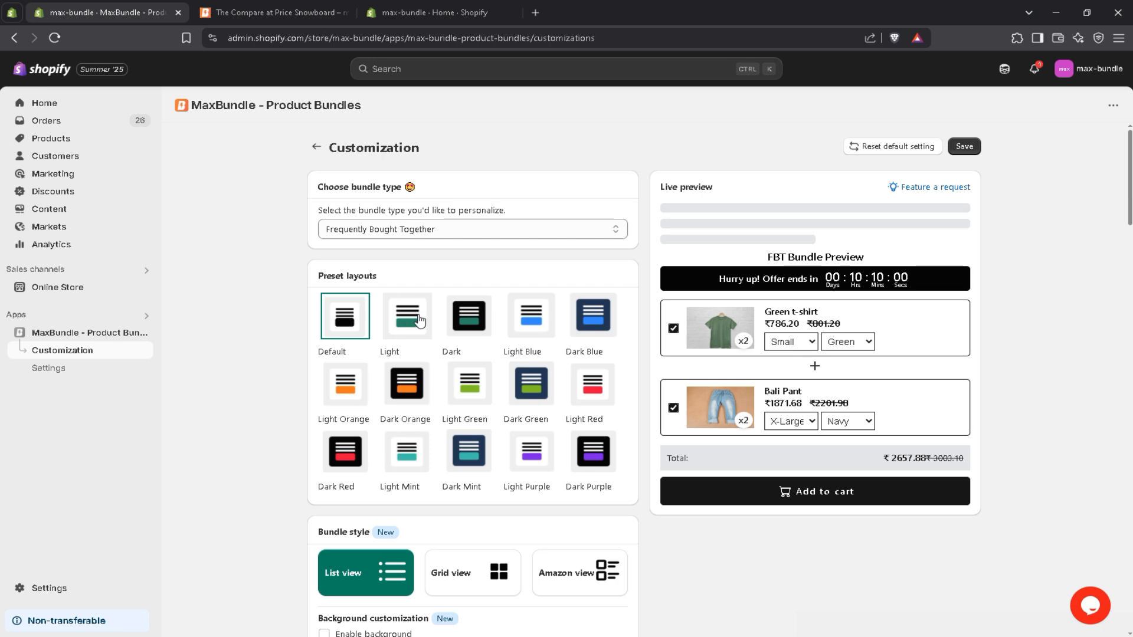
click(448, 323)
click(527, 329)
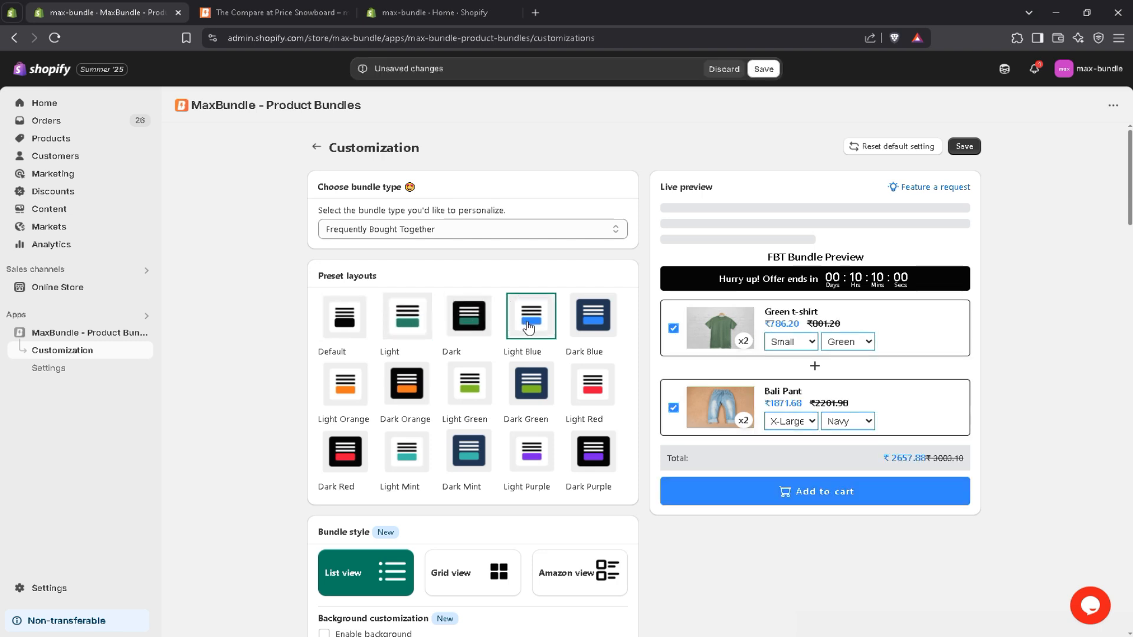
click(588, 391)
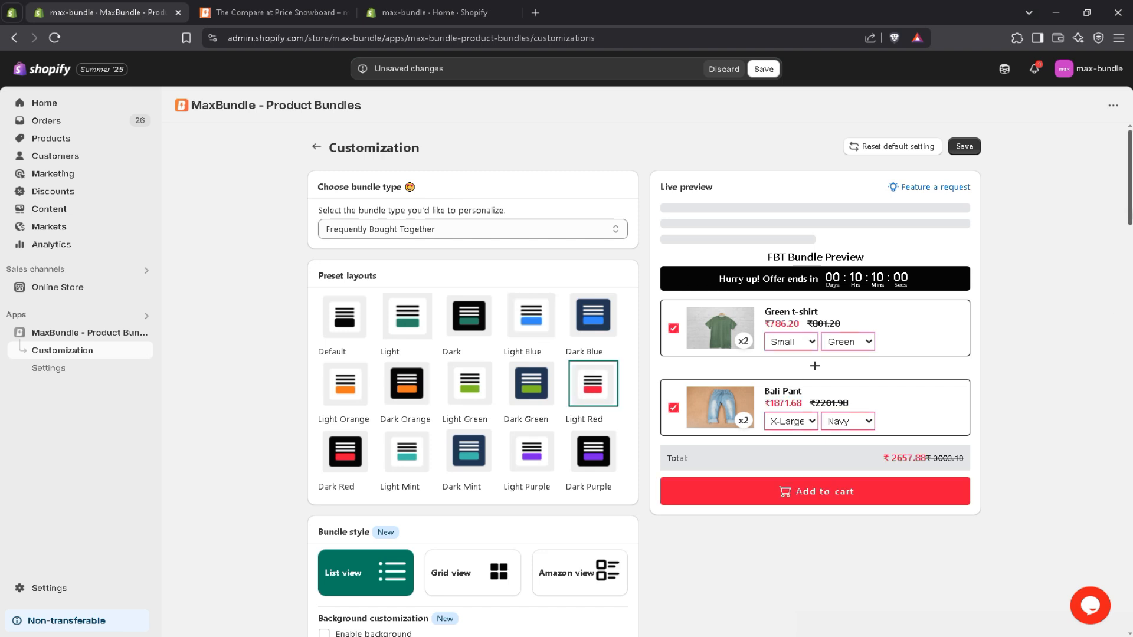
Preview the Grid view bundle style, finishing with Amazon view as the widget's style.
scroll(1044, 339, down, 1)
scroll(450, 349, down, 4)
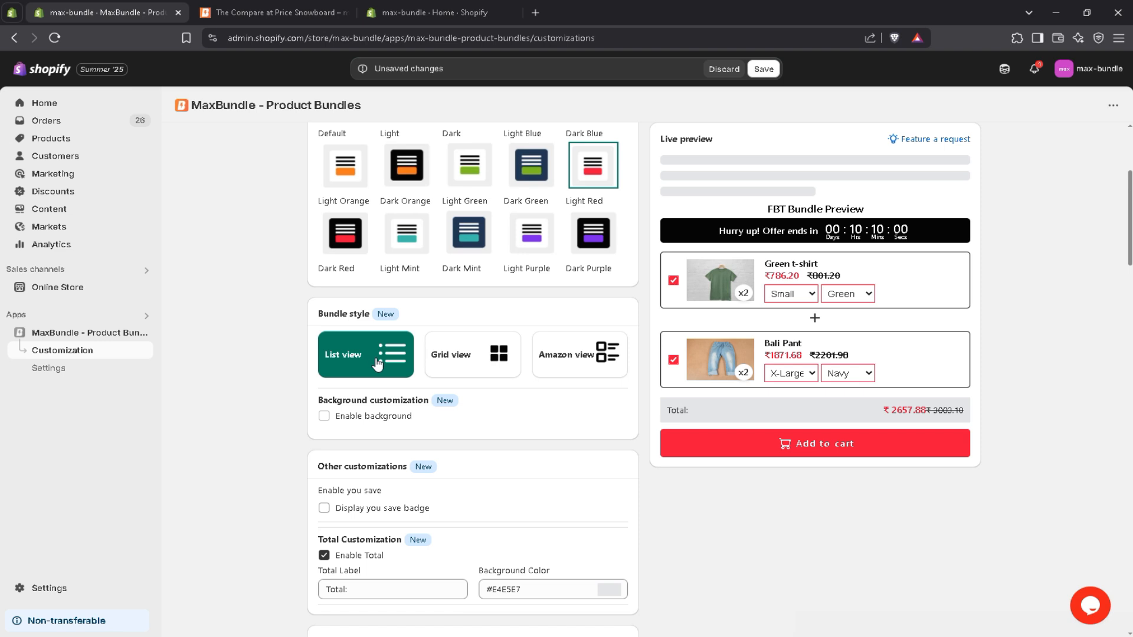
click(450, 370)
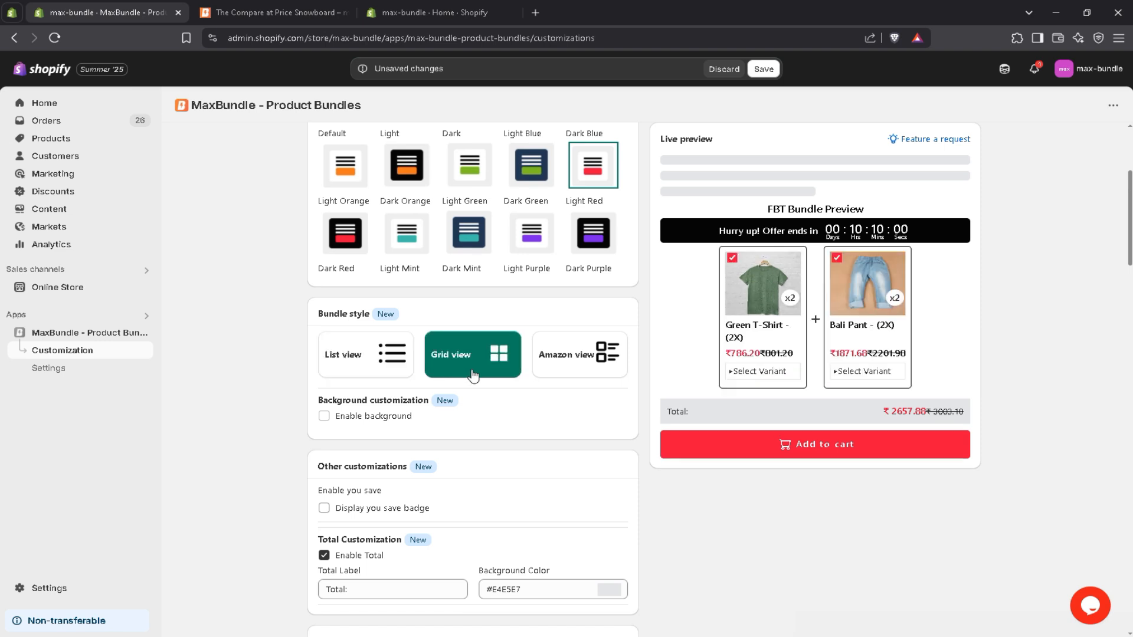
click(565, 370)
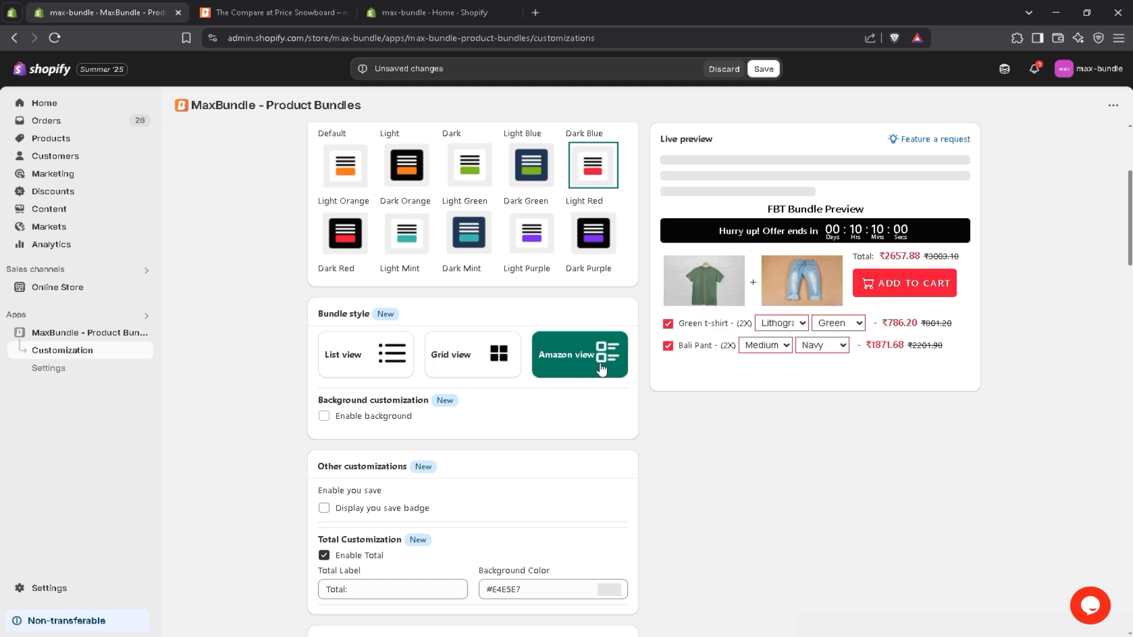
Try the background and total options of the bundle widget, returning each one to its original setting.
click(323, 416)
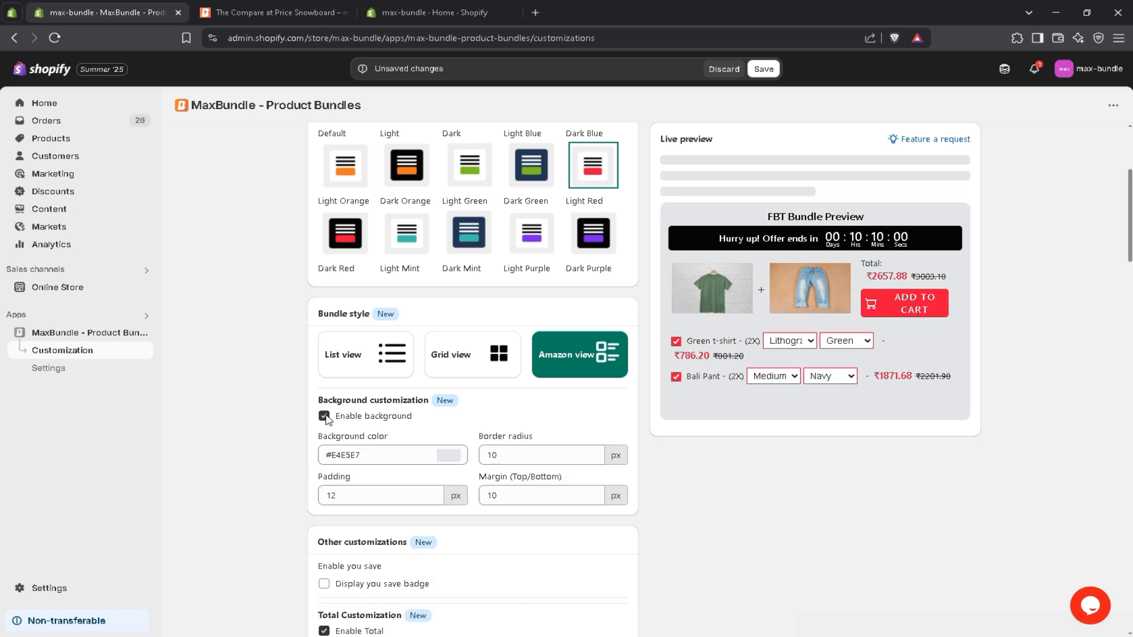
click(324, 415)
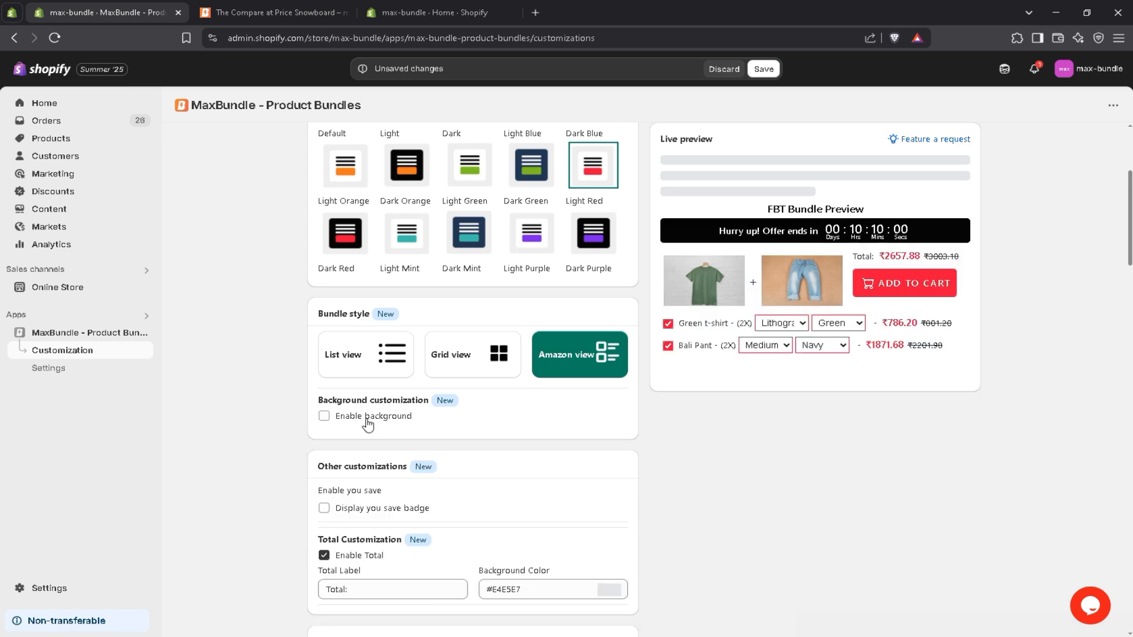
drag(1129, 239, 1130, 281)
click(324, 303)
click(324, 302)
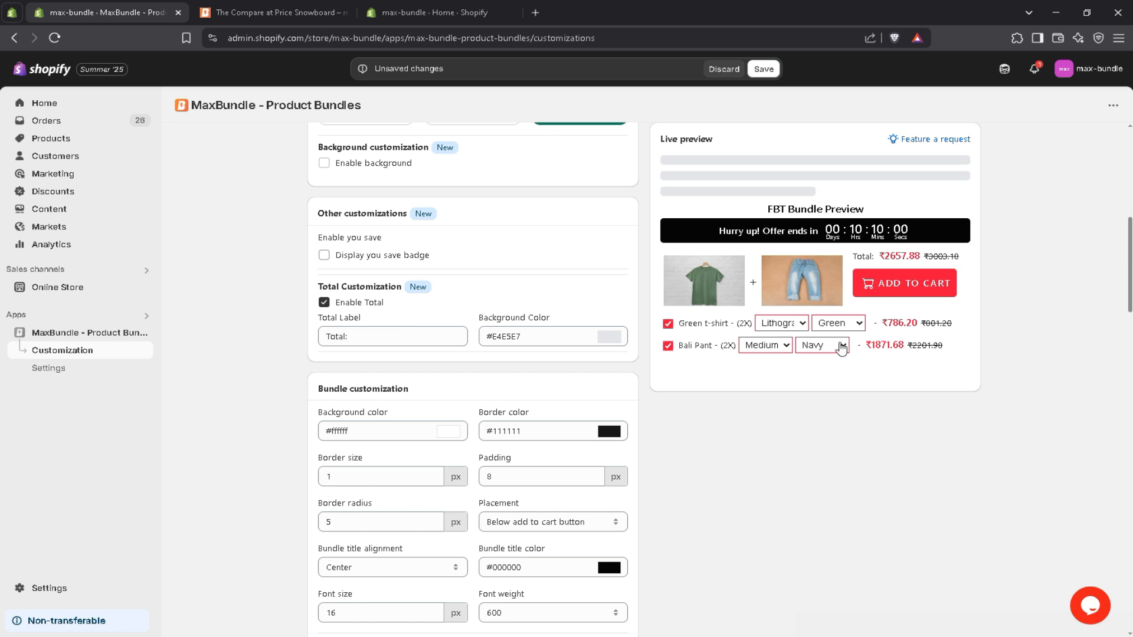
Set the icon of the bundle's add button to Cart fill.
drag(1130, 286, 956, 308)
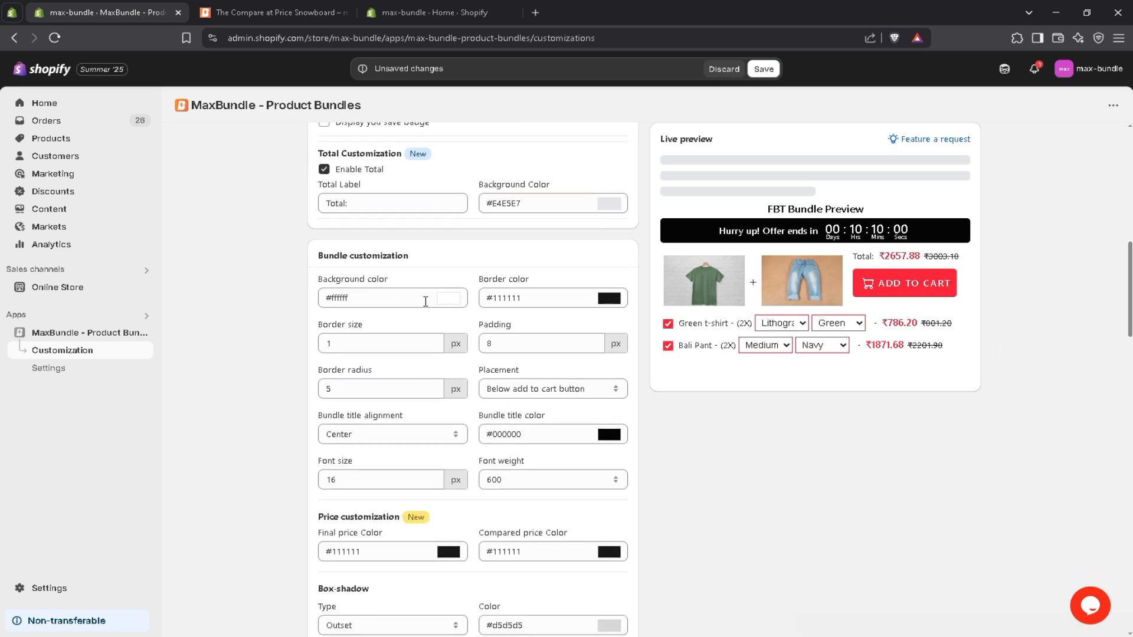
drag(1129, 283, 1129, 444)
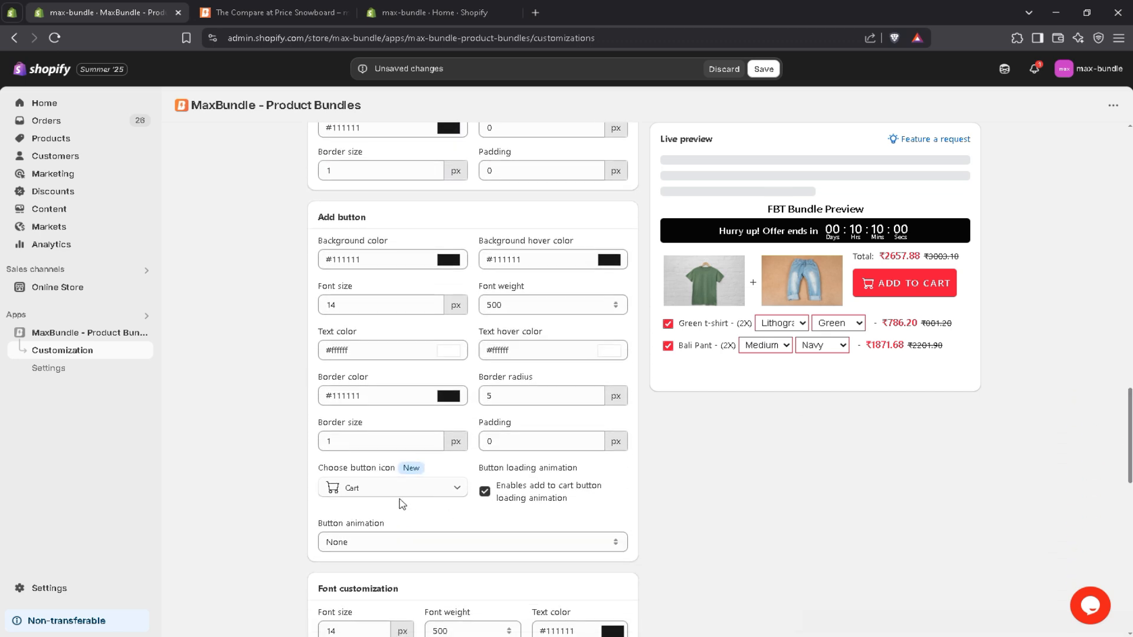
click(371, 492)
click(378, 522)
Try the RubberBand animation on the add button, then set the button animation back to None.
click(372, 542)
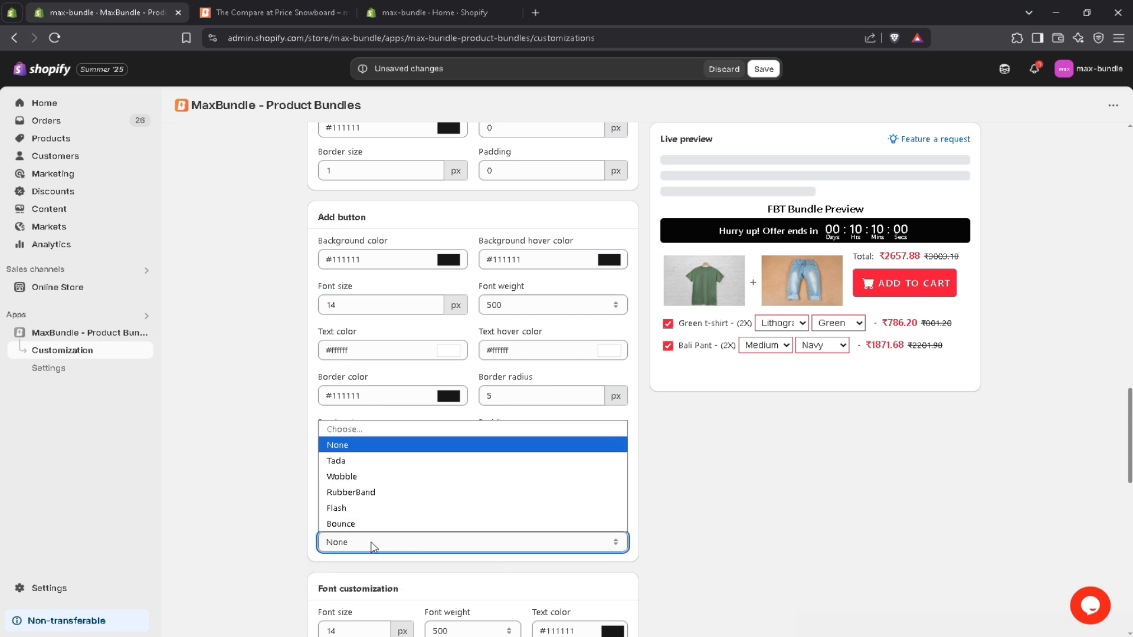
click(353, 493)
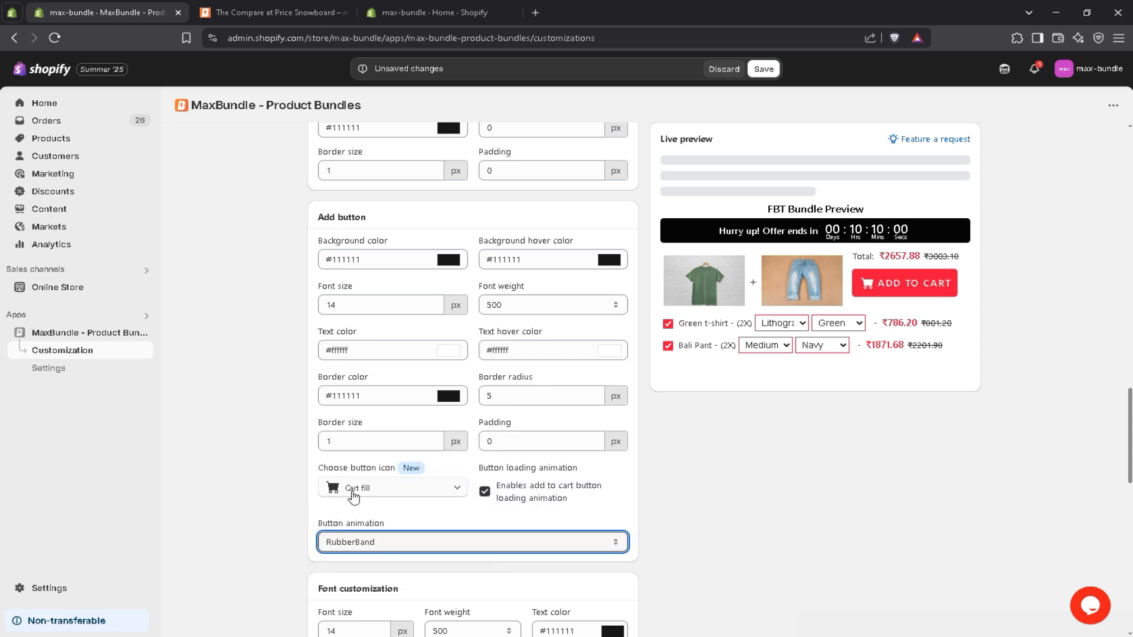
click(372, 542)
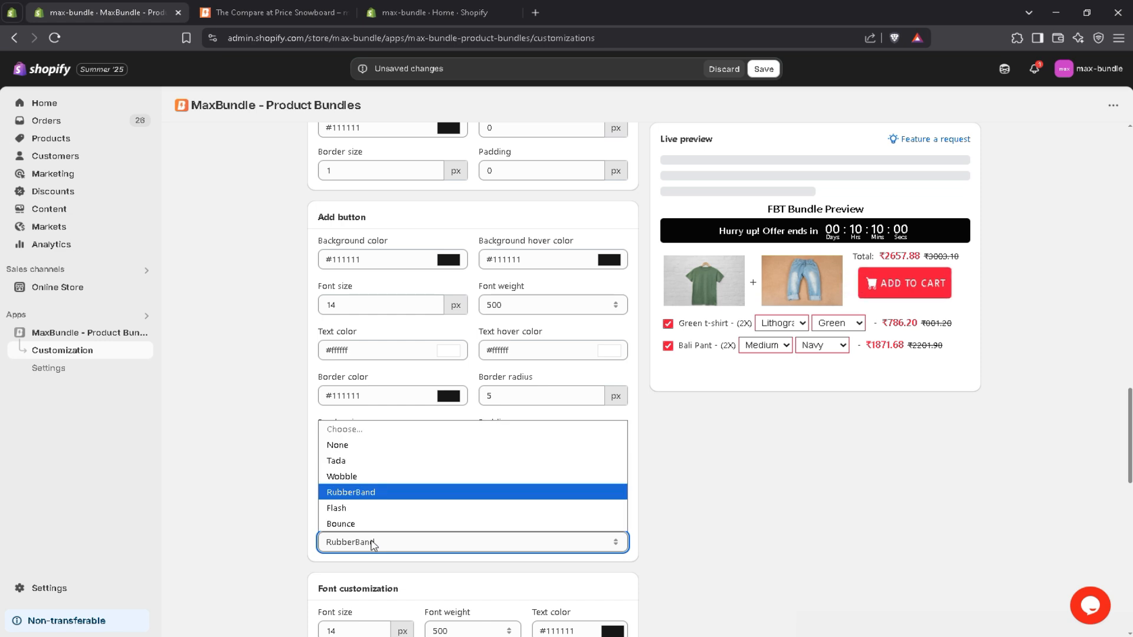
click(354, 443)
Save the customization settings and reload the storefront product page to check the restyled bundle widget.
scroll(1068, 437, down, 2)
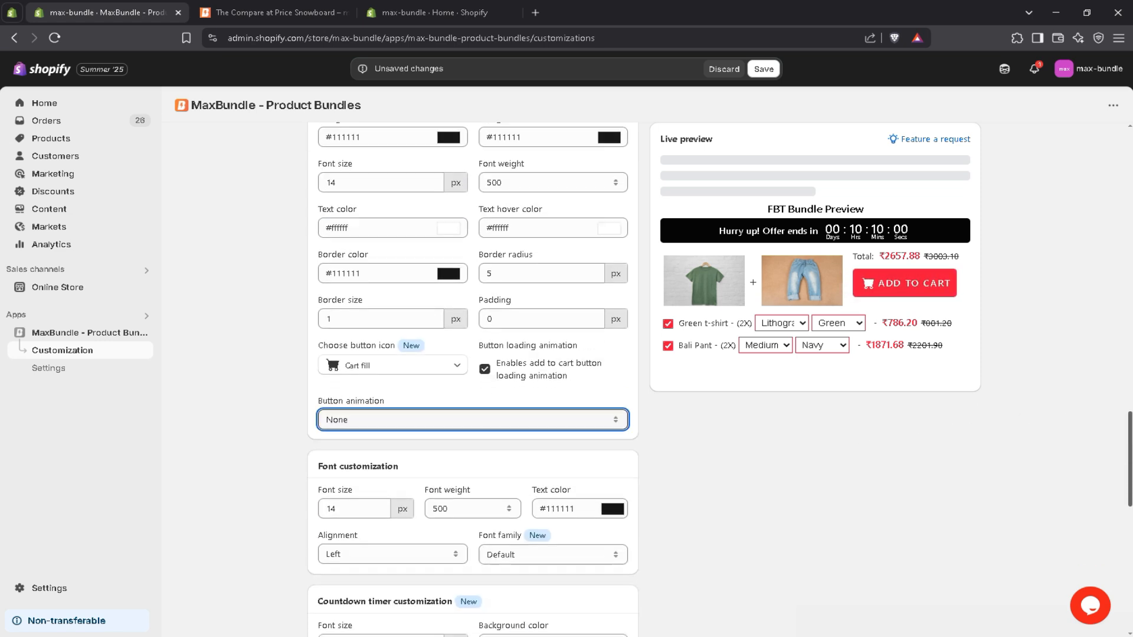
drag(1130, 446, 1127, 560)
click(971, 600)
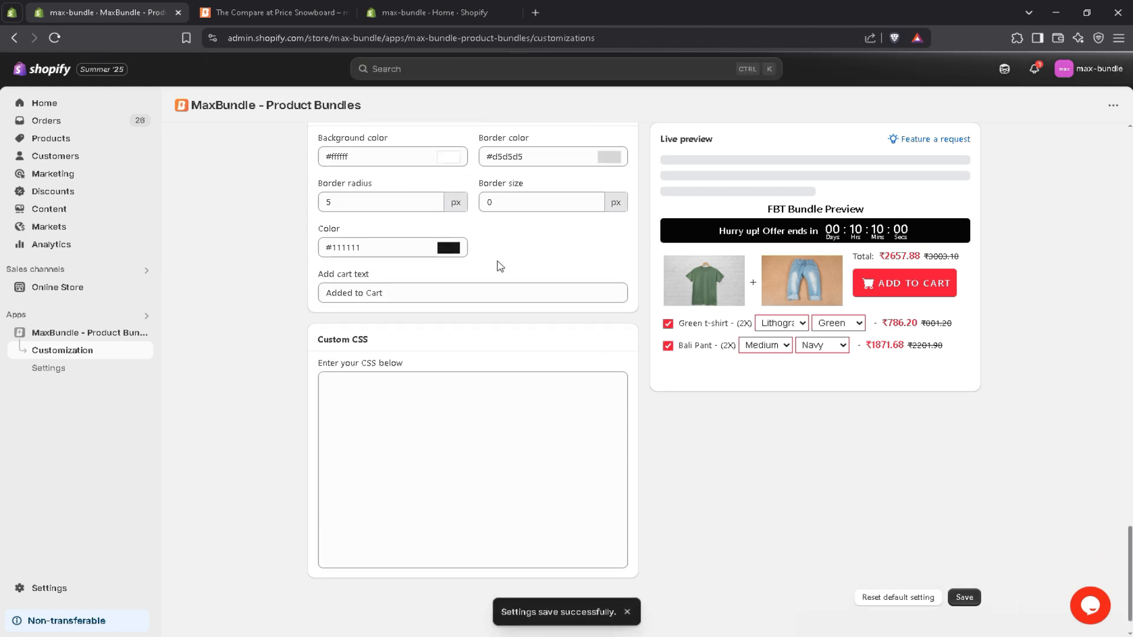
click(293, 16)
key(F5)
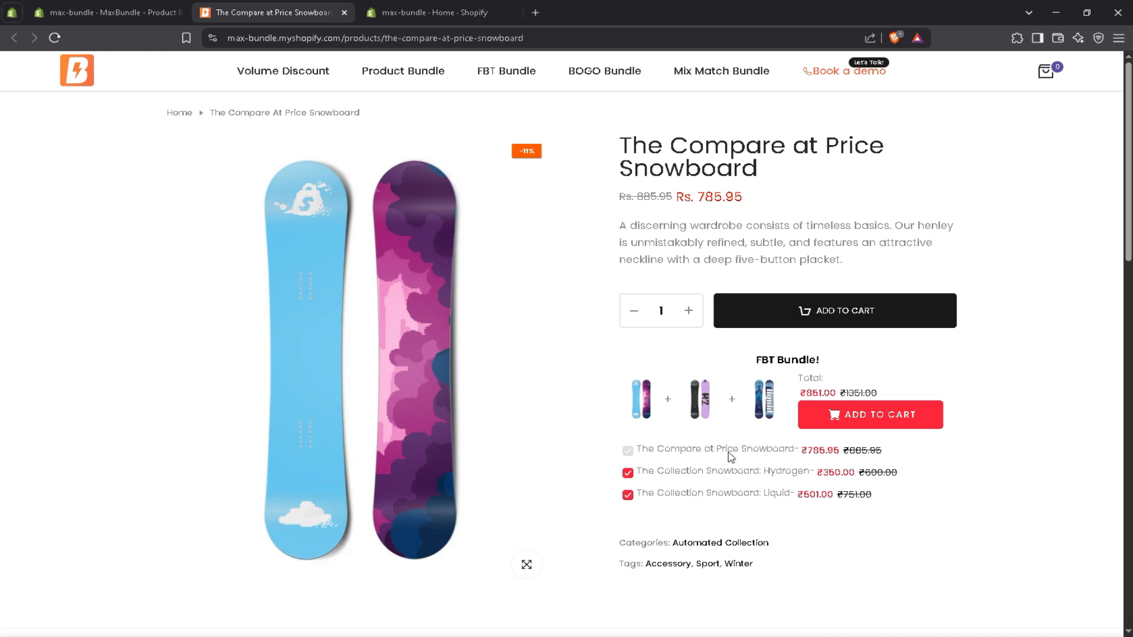
Add the FBT bundle to the cart, check the discounted prices and subtotal there, and return to the product page.
click(886, 422)
scroll(874, 437, down, 2)
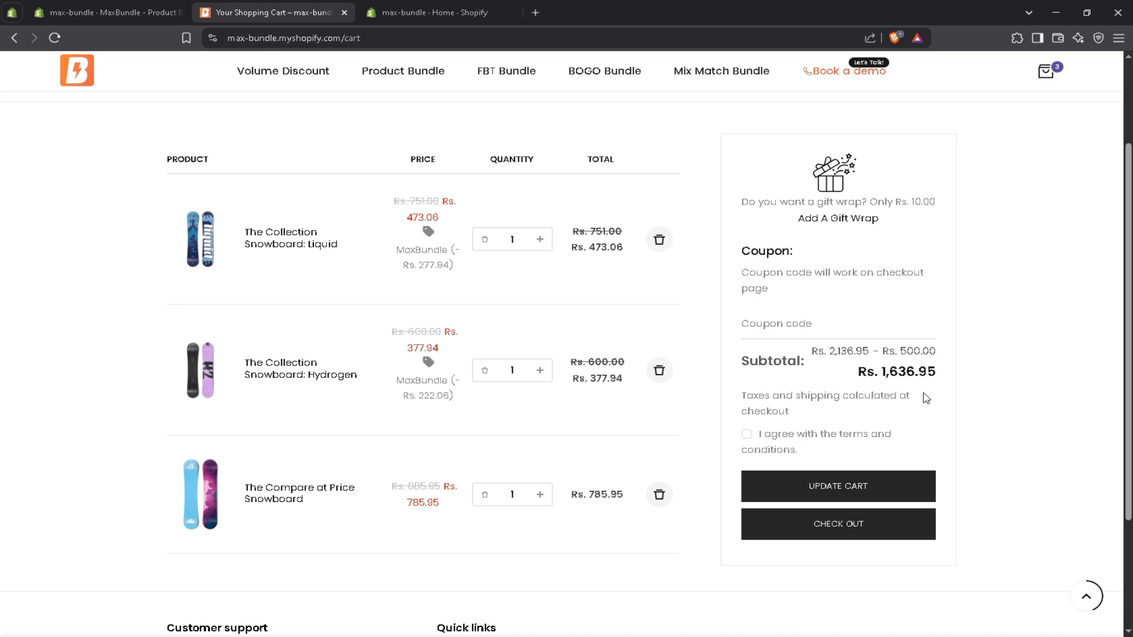
scroll(833, 329, up, 1)
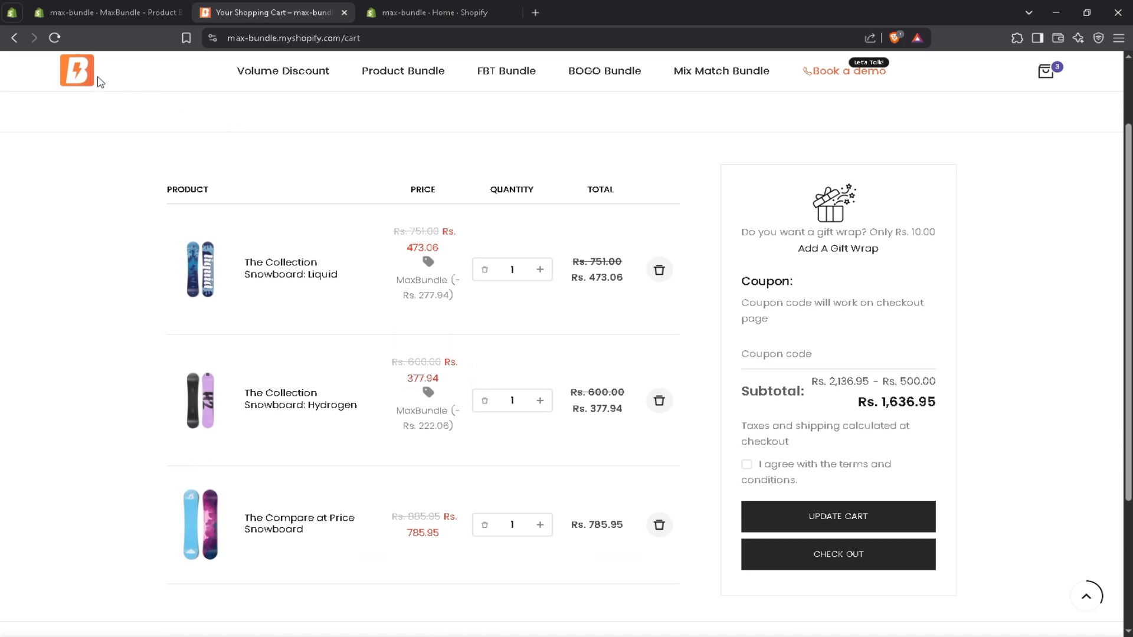
click(14, 38)
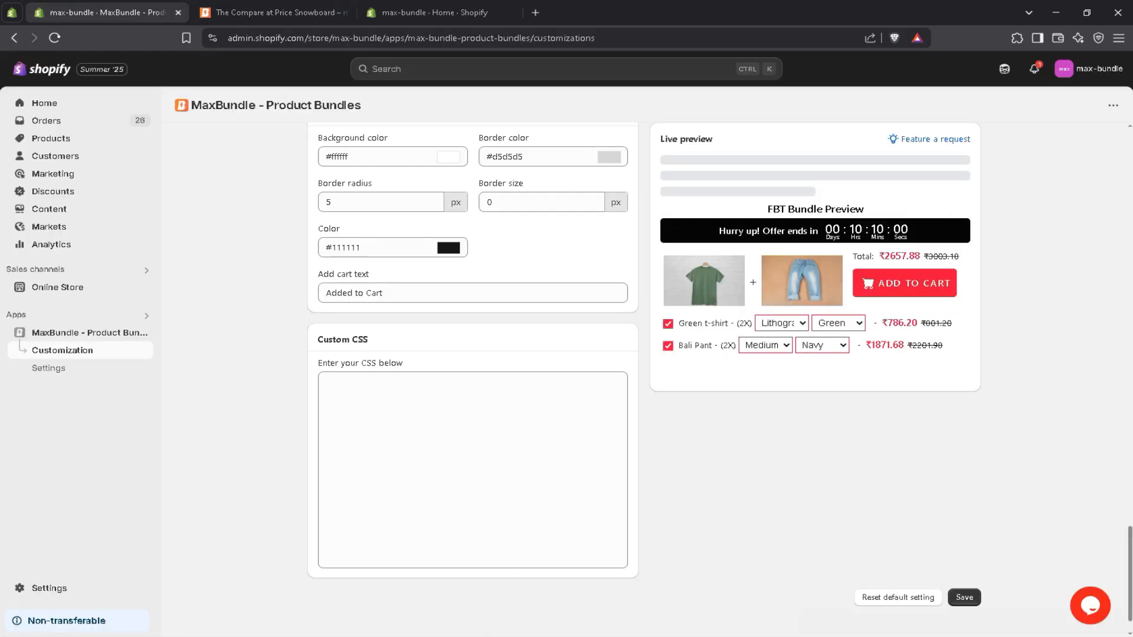
Open the MaxBundle installation guide in the admin and read the default installation steps for the product page.
scroll(321, 156, up, 15)
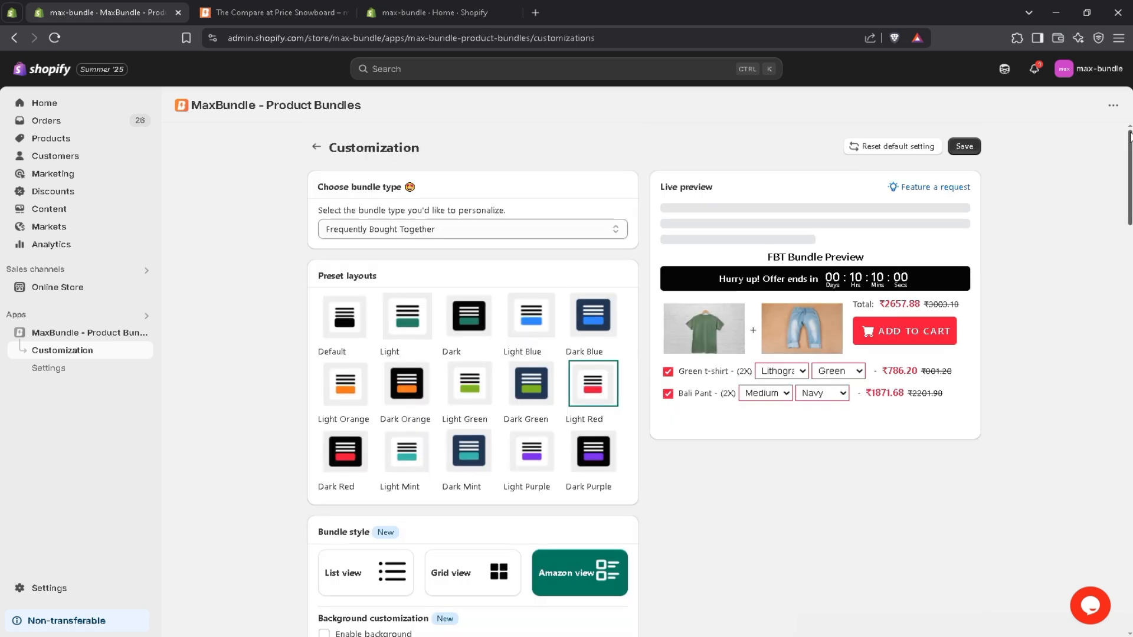
click(319, 152)
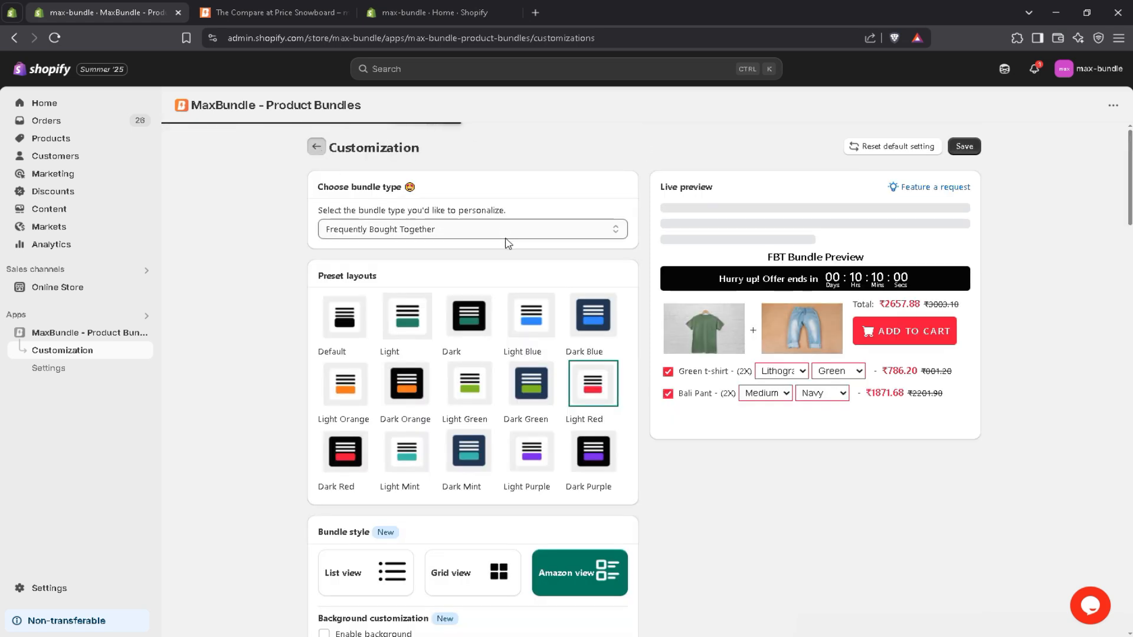
click(399, 437)
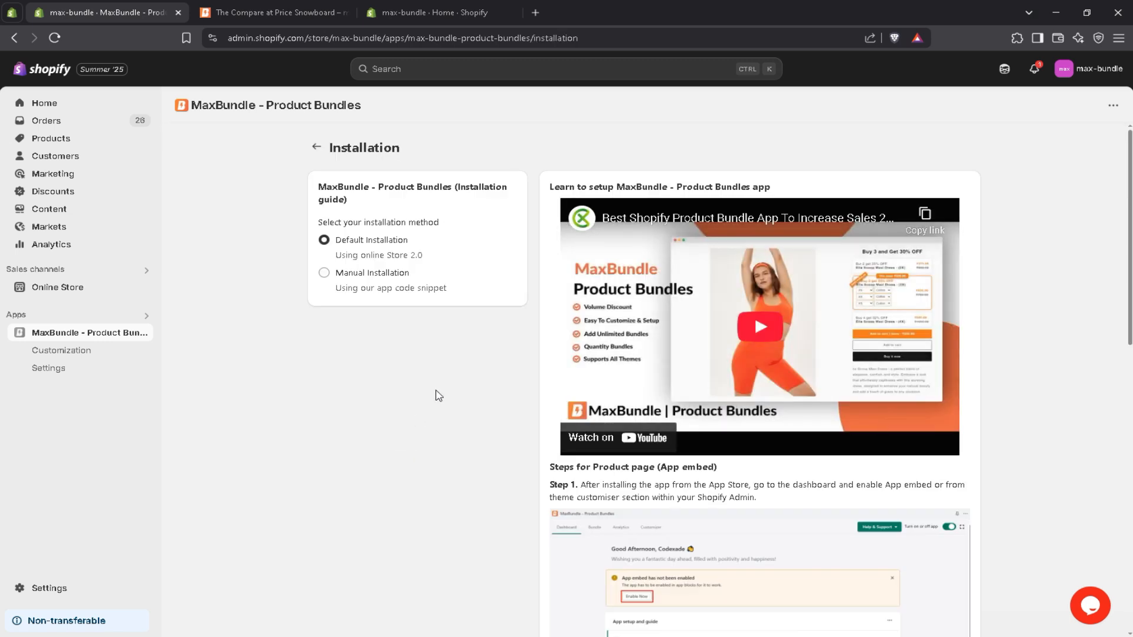
scroll(443, 395, down, 2)
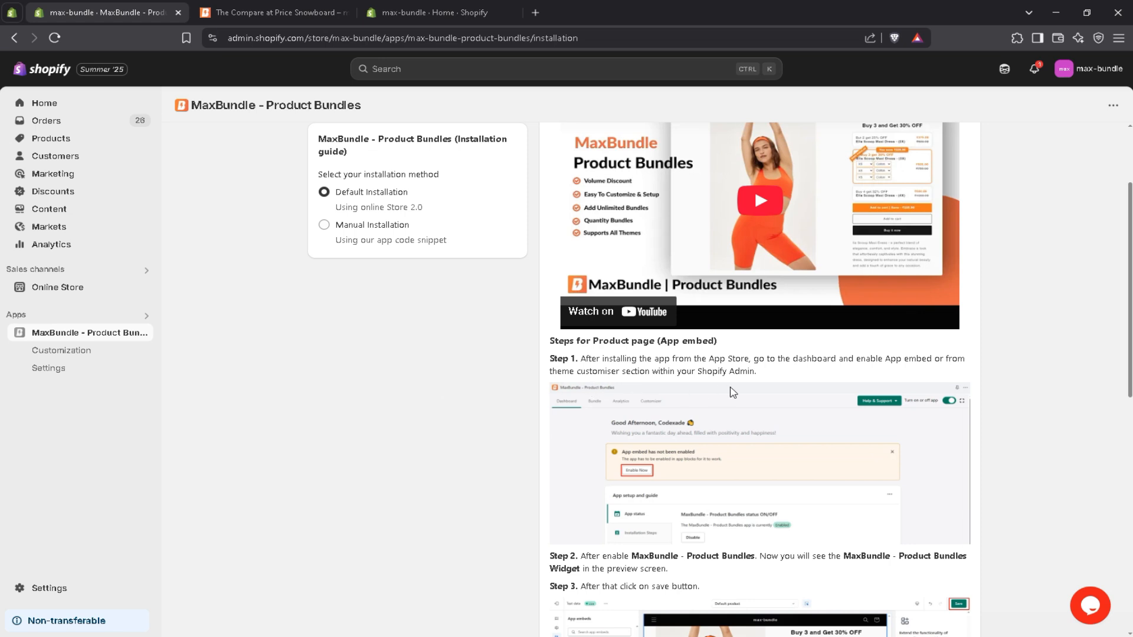
scroll(732, 392, down, 4)
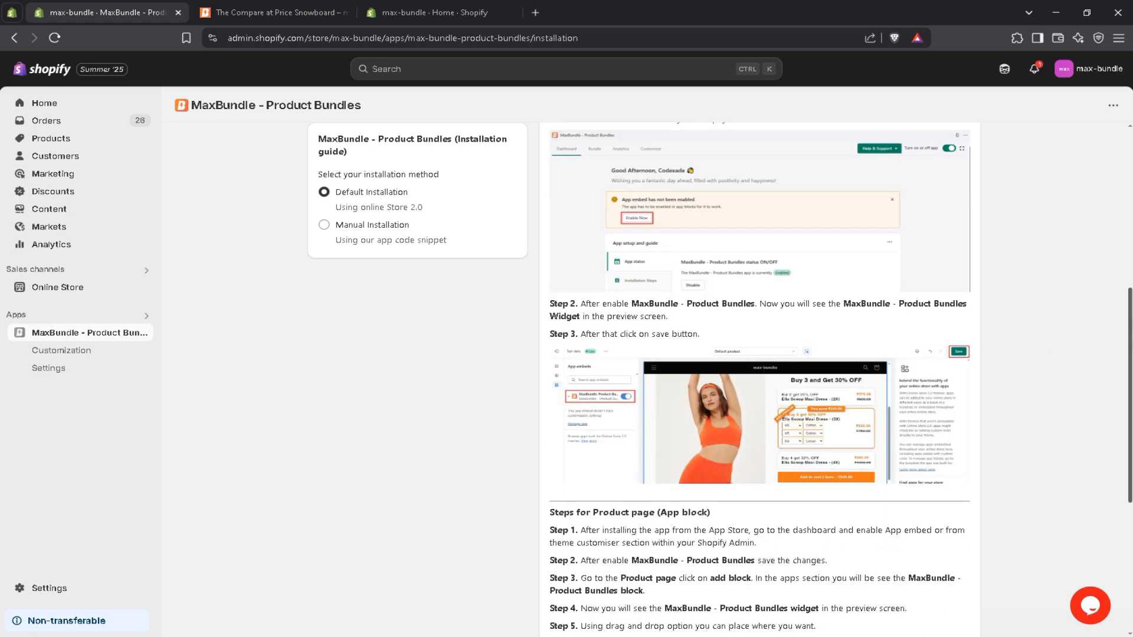
scroll(761, 417, down, 1)
Open the current theme MaxBundle-Nitro-Theme in the theme editor and switch to the Default product template.
click(435, 7)
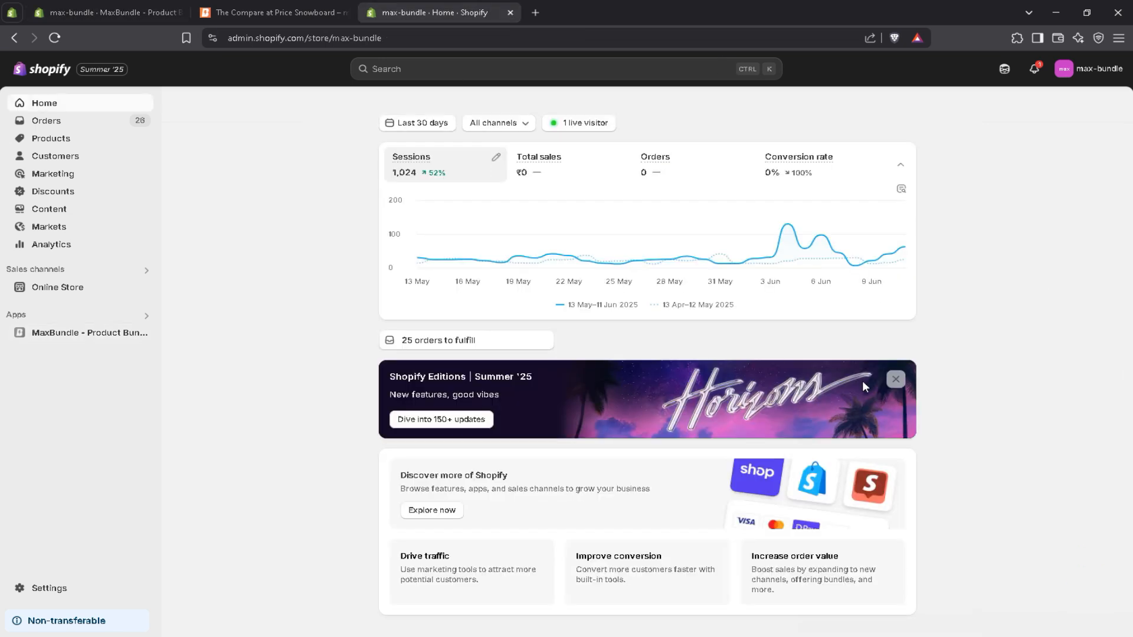
click(127, 295)
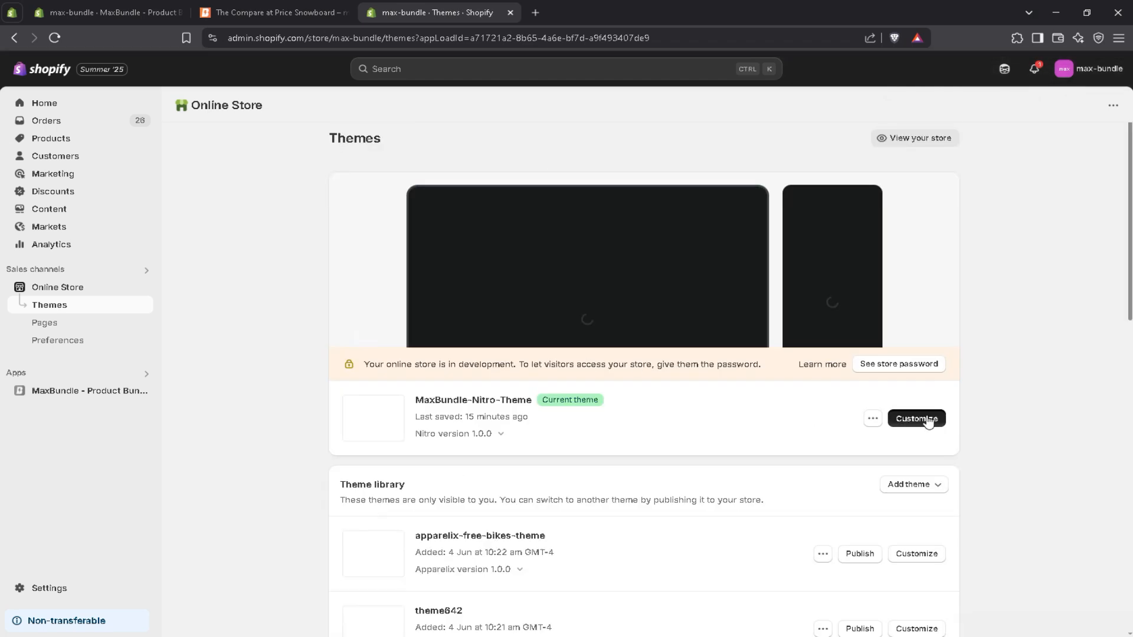
click(921, 419)
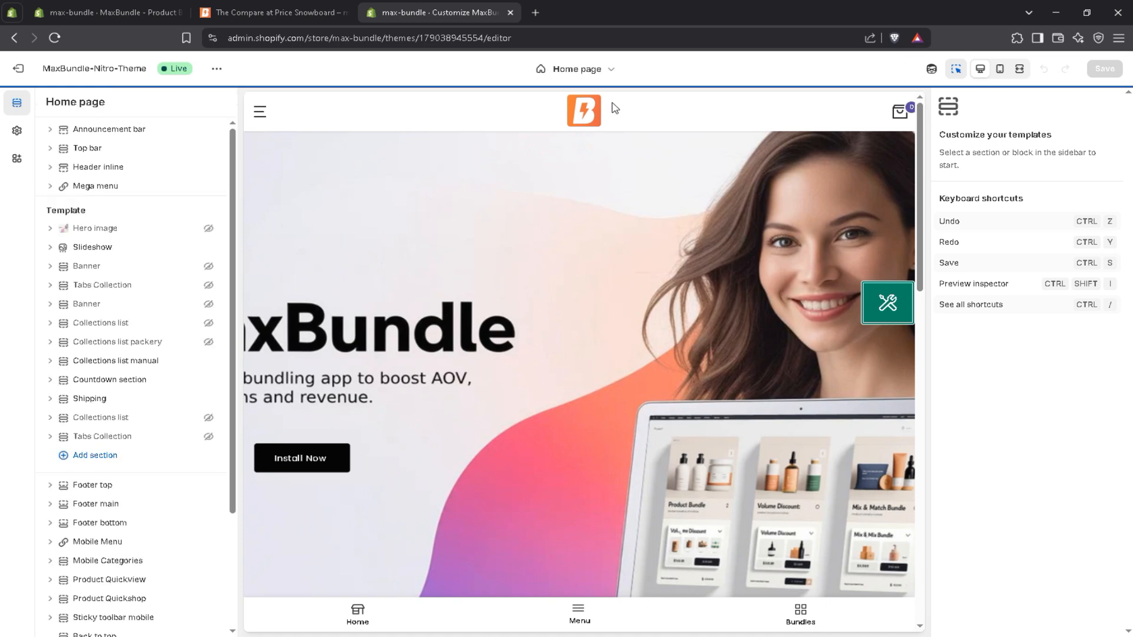
click(602, 69)
click(518, 141)
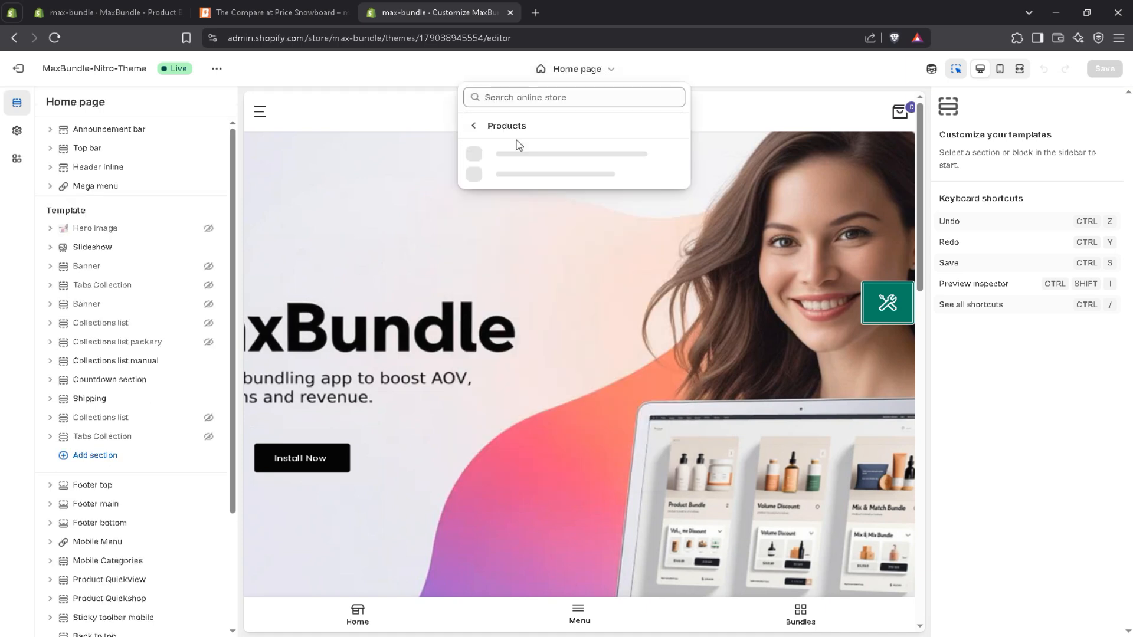
click(519, 160)
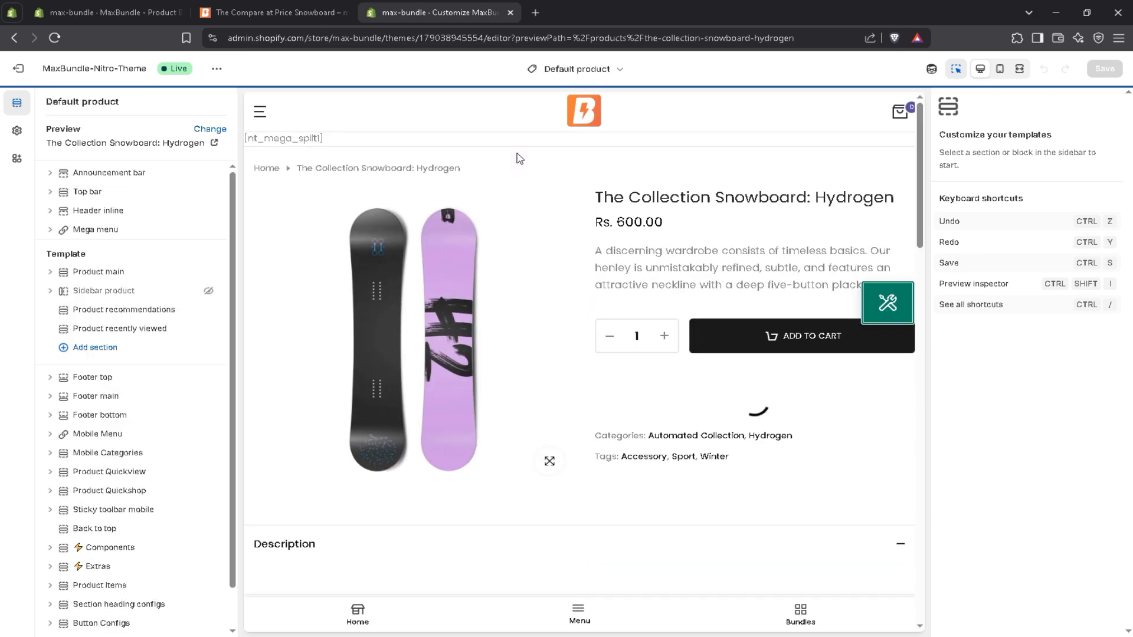
Add the FBT Bundle app block to the Product main section, between Product description and Product form.
click(102, 267)
click(98, 275)
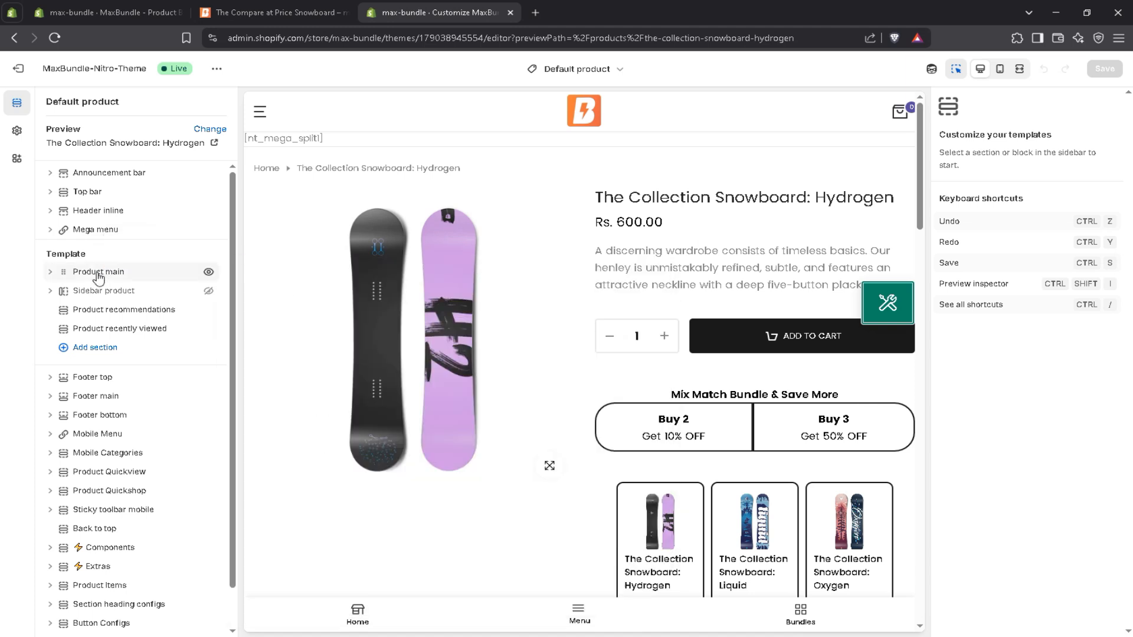
click(97, 274)
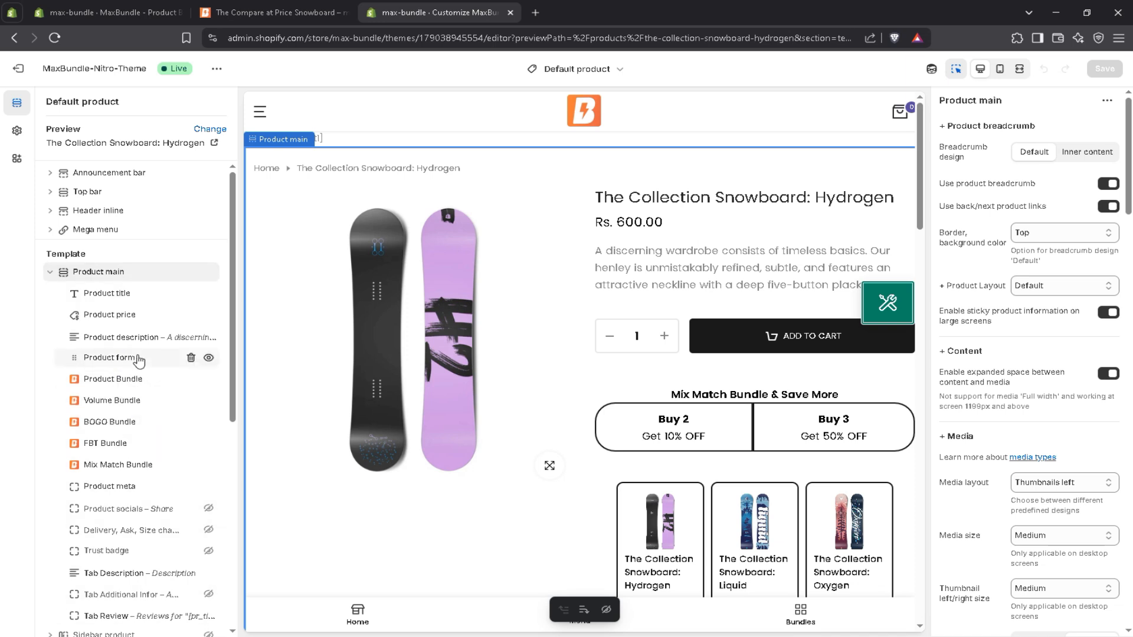
mouse_move(142, 348)
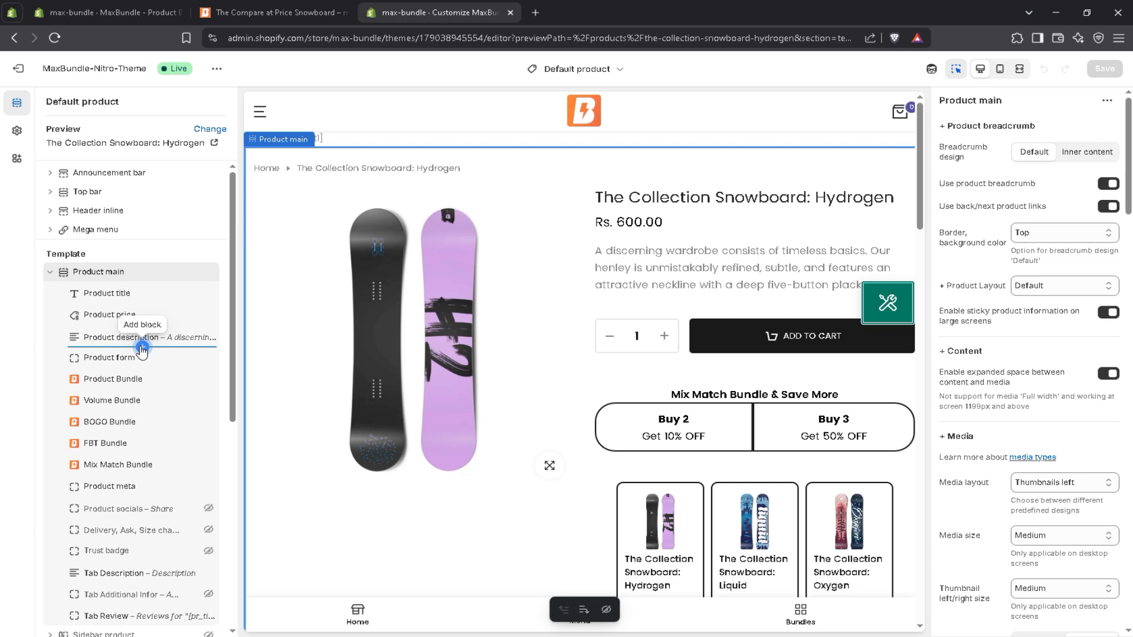
click(142, 347)
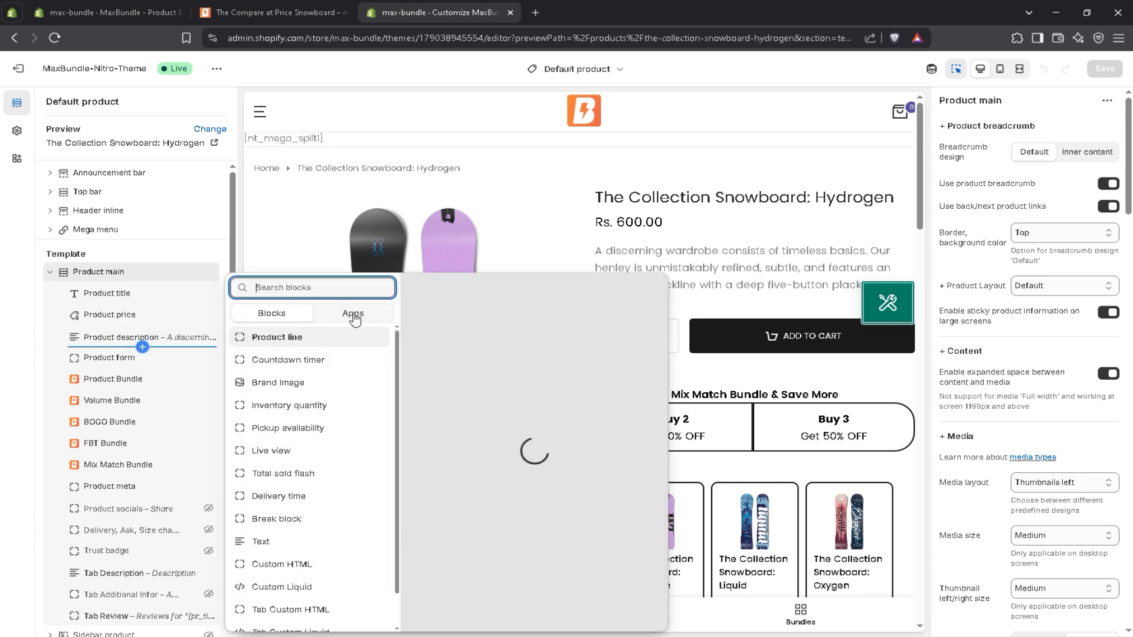
click(354, 315)
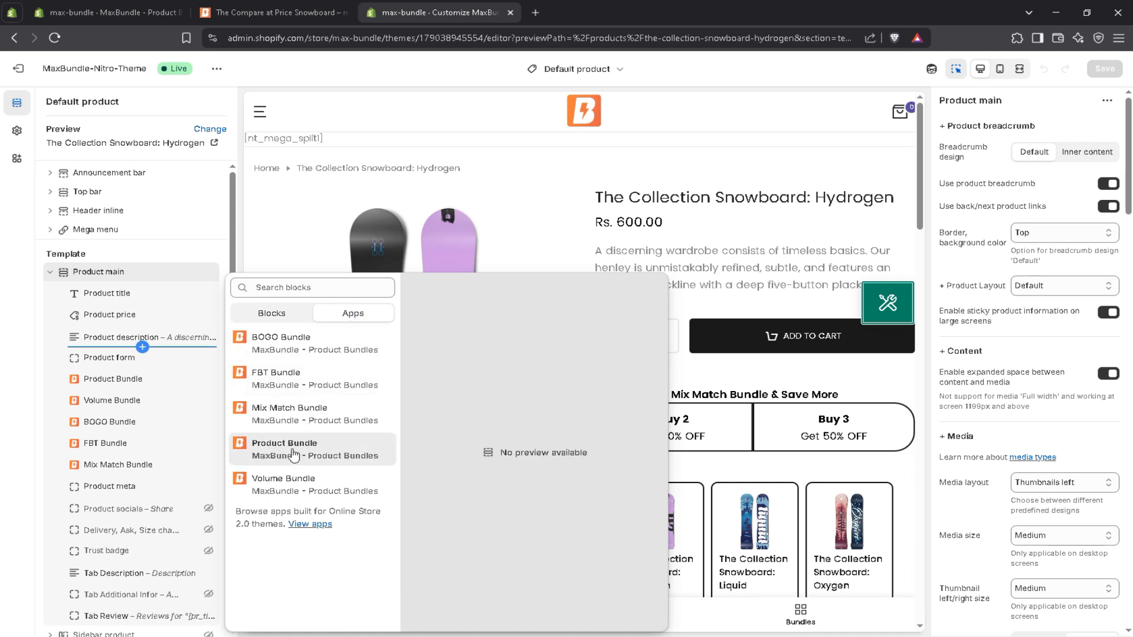
click(280, 380)
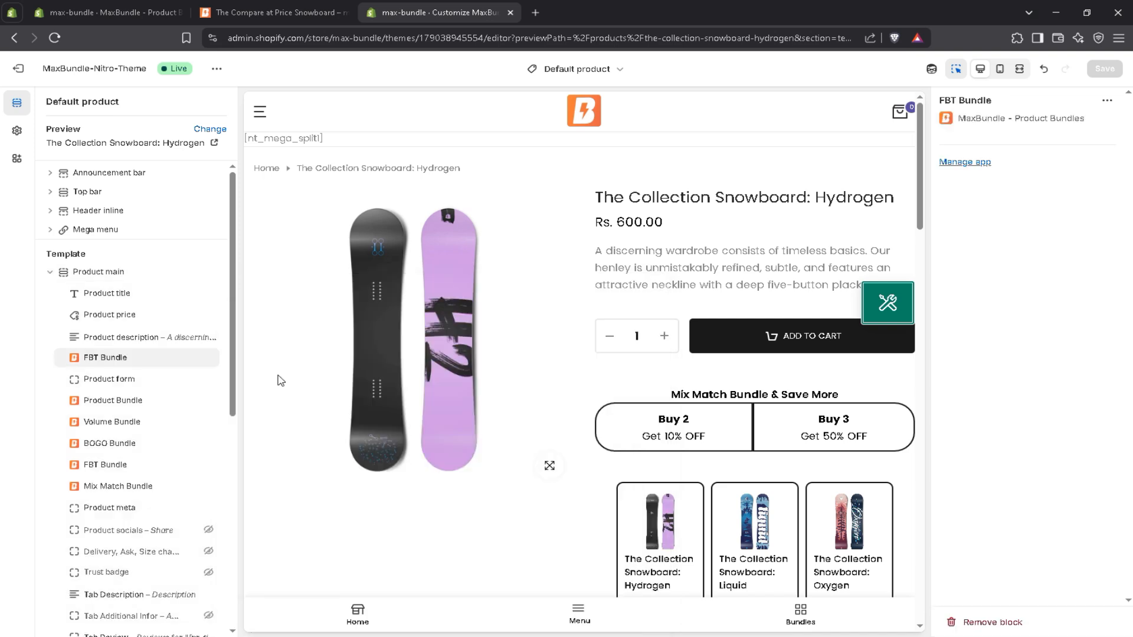
Hide the original FBT Bundle block below BOGO Bundle, save the theme, and check the widget's position on the storefront product page.
click(209, 465)
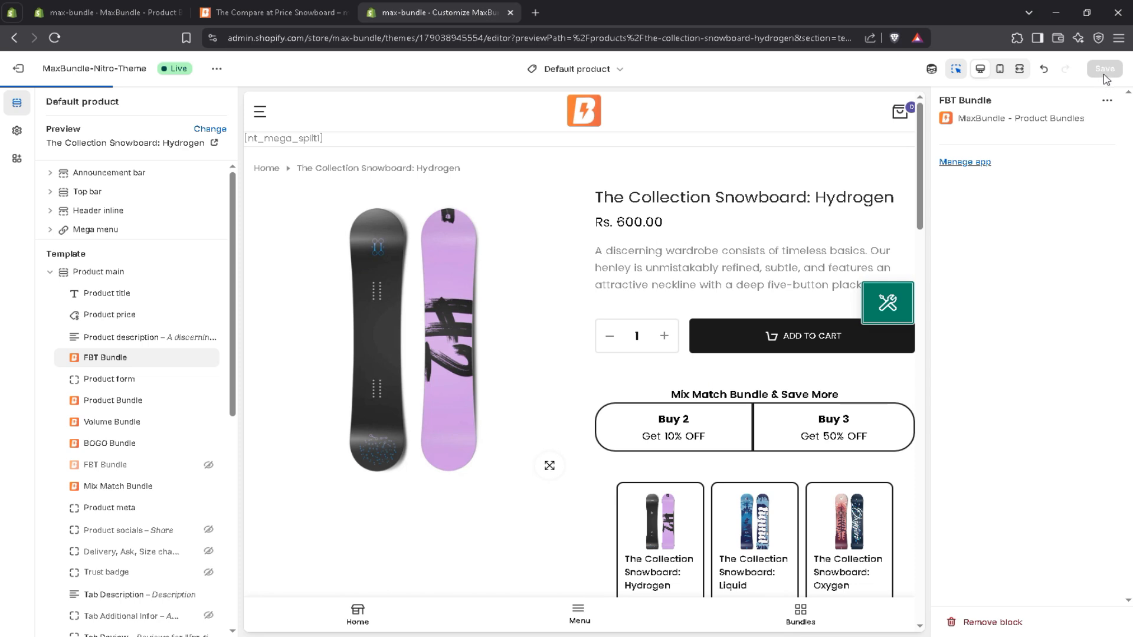
click(1105, 71)
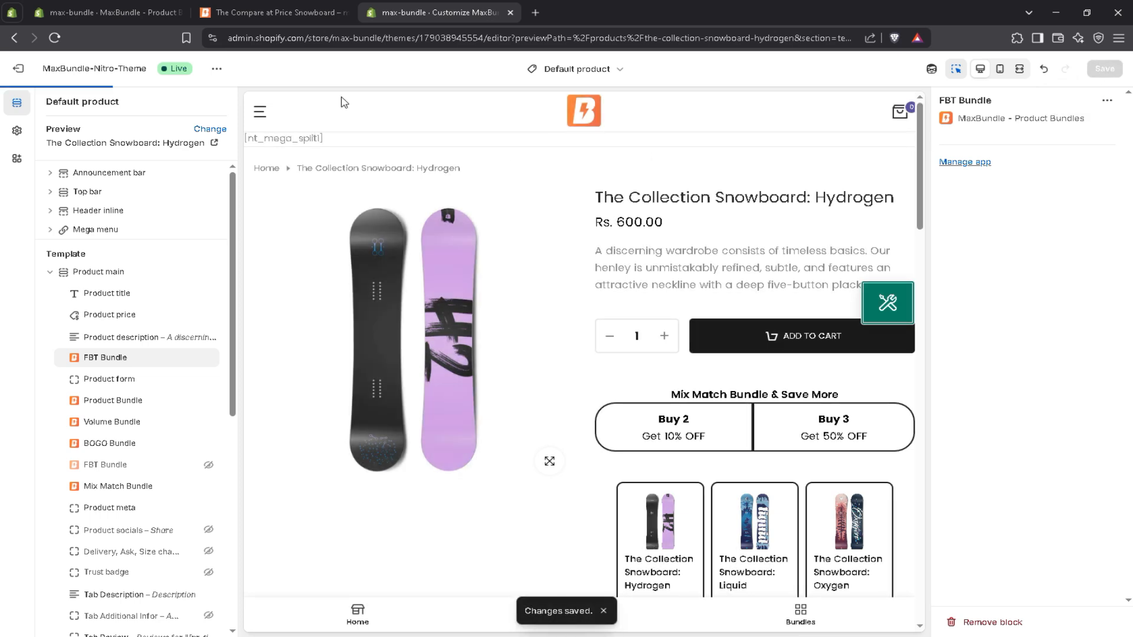
click(283, 12)
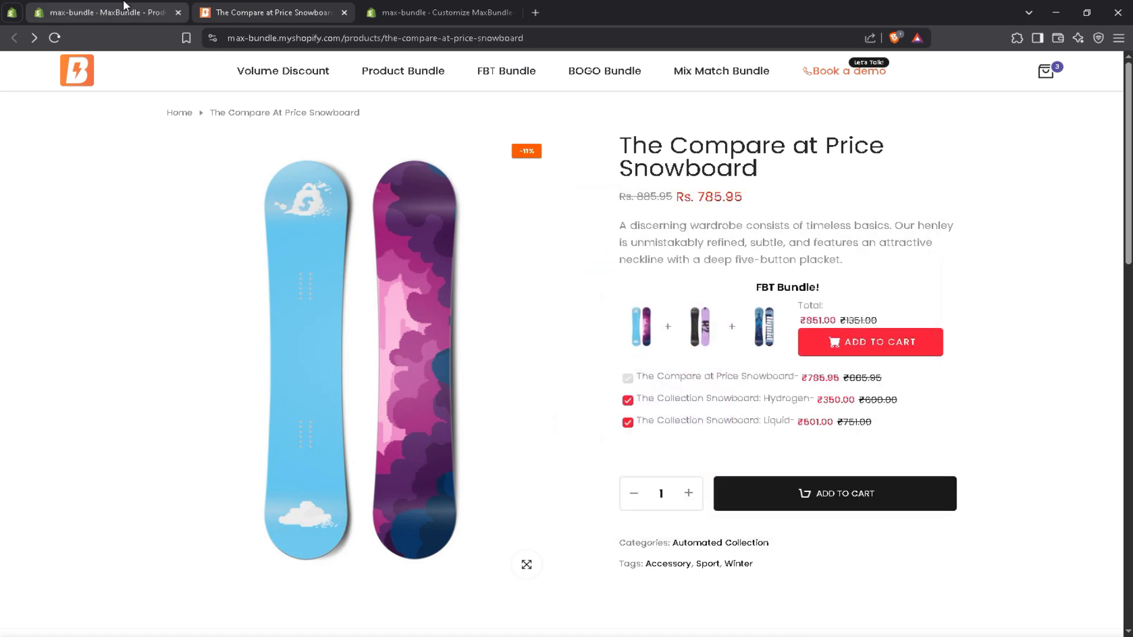
Switch the MaxBundle installation guide to Manual Installation and copy the Frequently Bought Together Bundle div snippet.
click(125, 5)
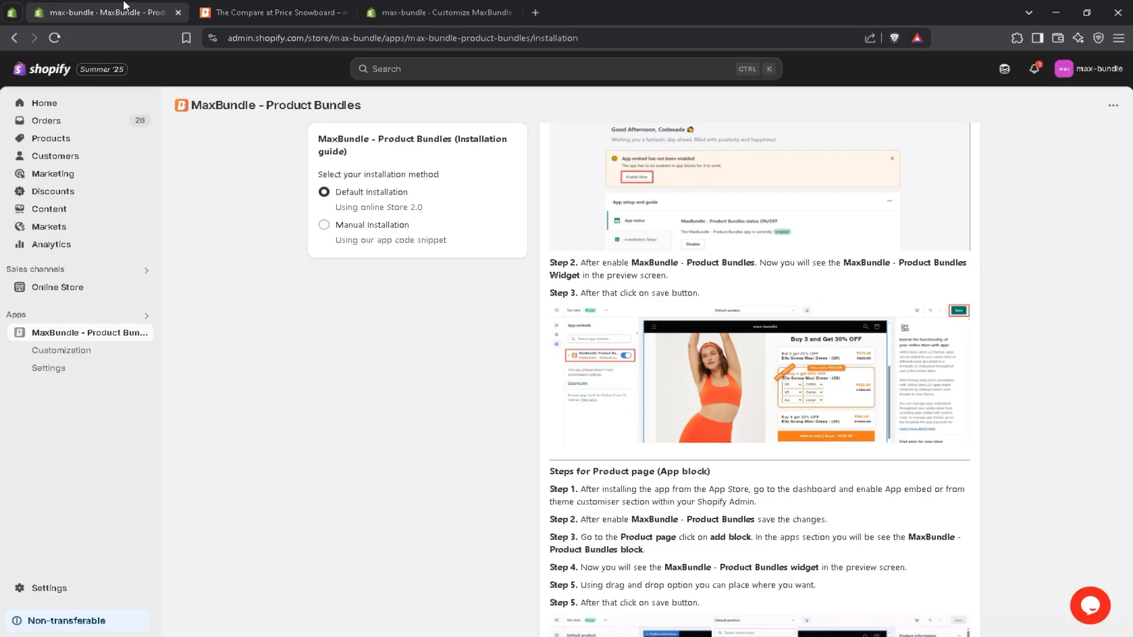
click(357, 234)
drag(1131, 407, 1131, 351)
scroll(907, 427, down, 3)
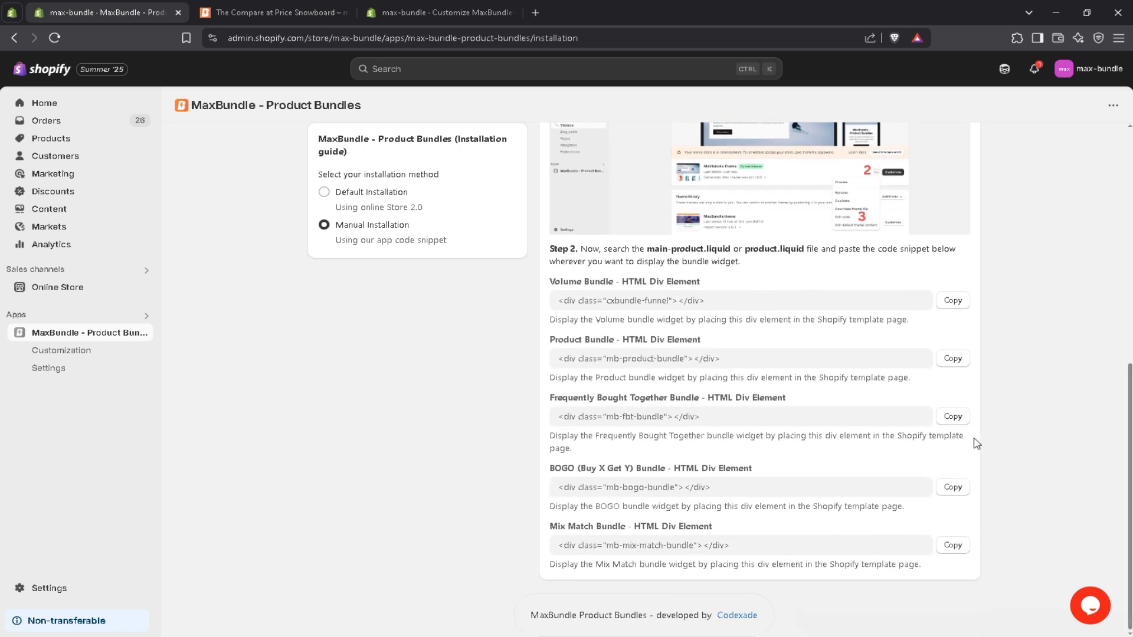
click(953, 417)
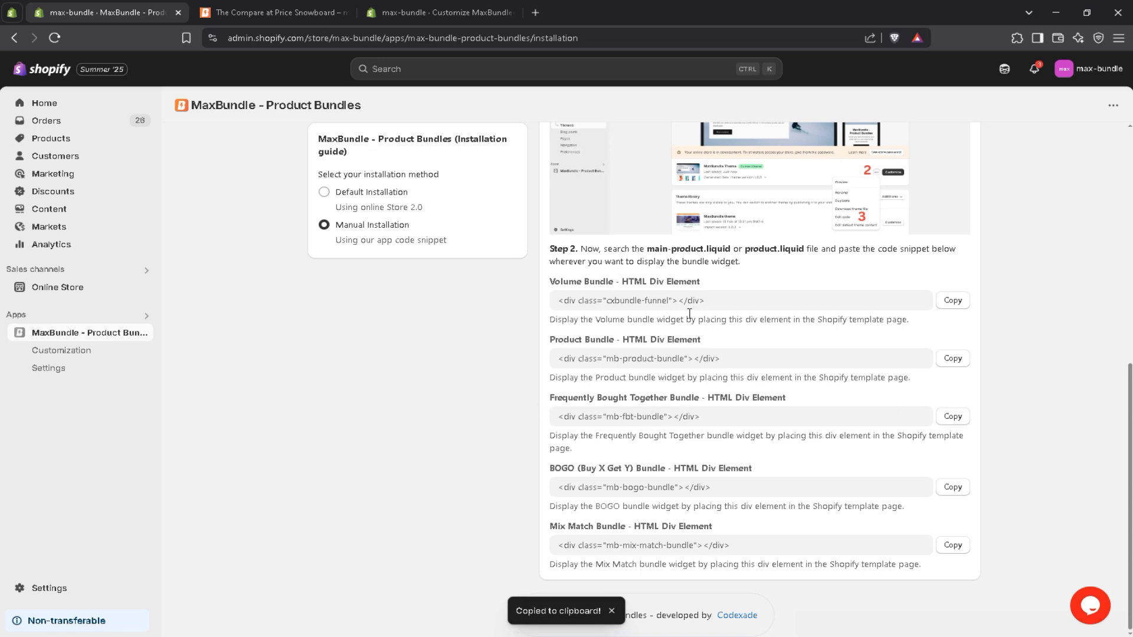
Read which theme files, main-product.liquid or product.liquid, take the manual snippet, and return to the MaxBundle dashboard.
drag(706, 251, 796, 260)
click(753, 261)
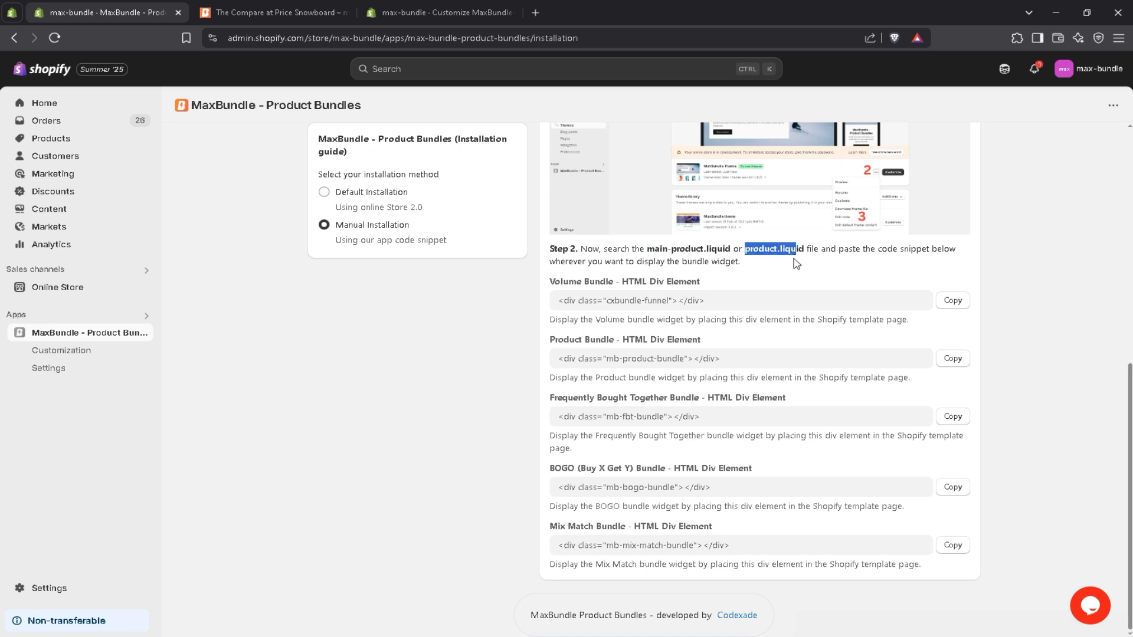
click(795, 263)
drag(1130, 437, 1130, 200)
click(316, 147)
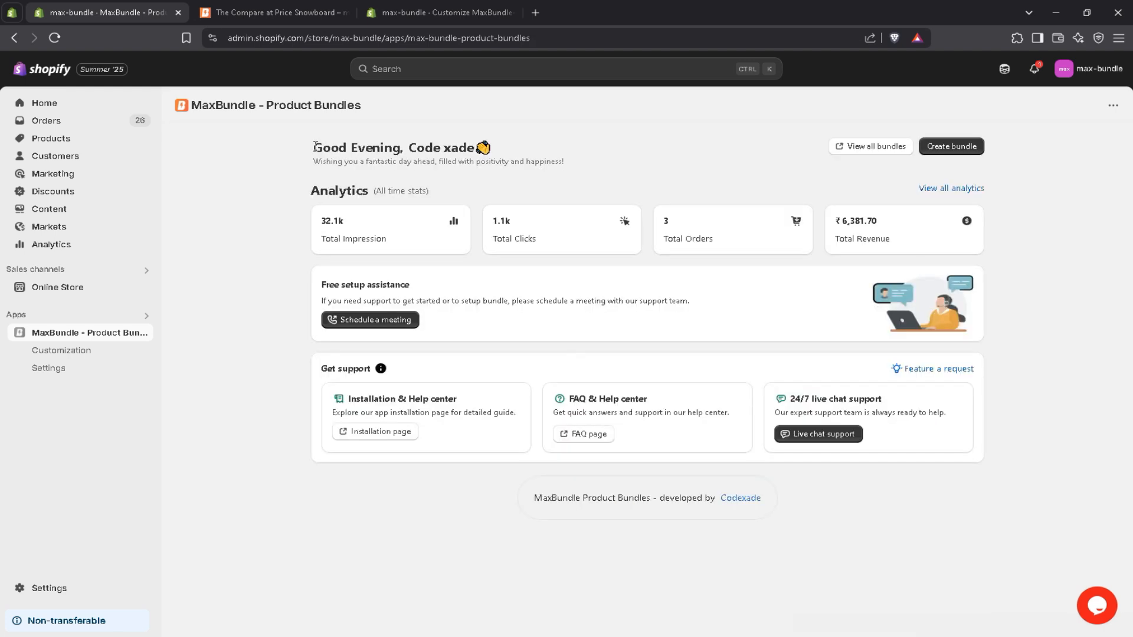